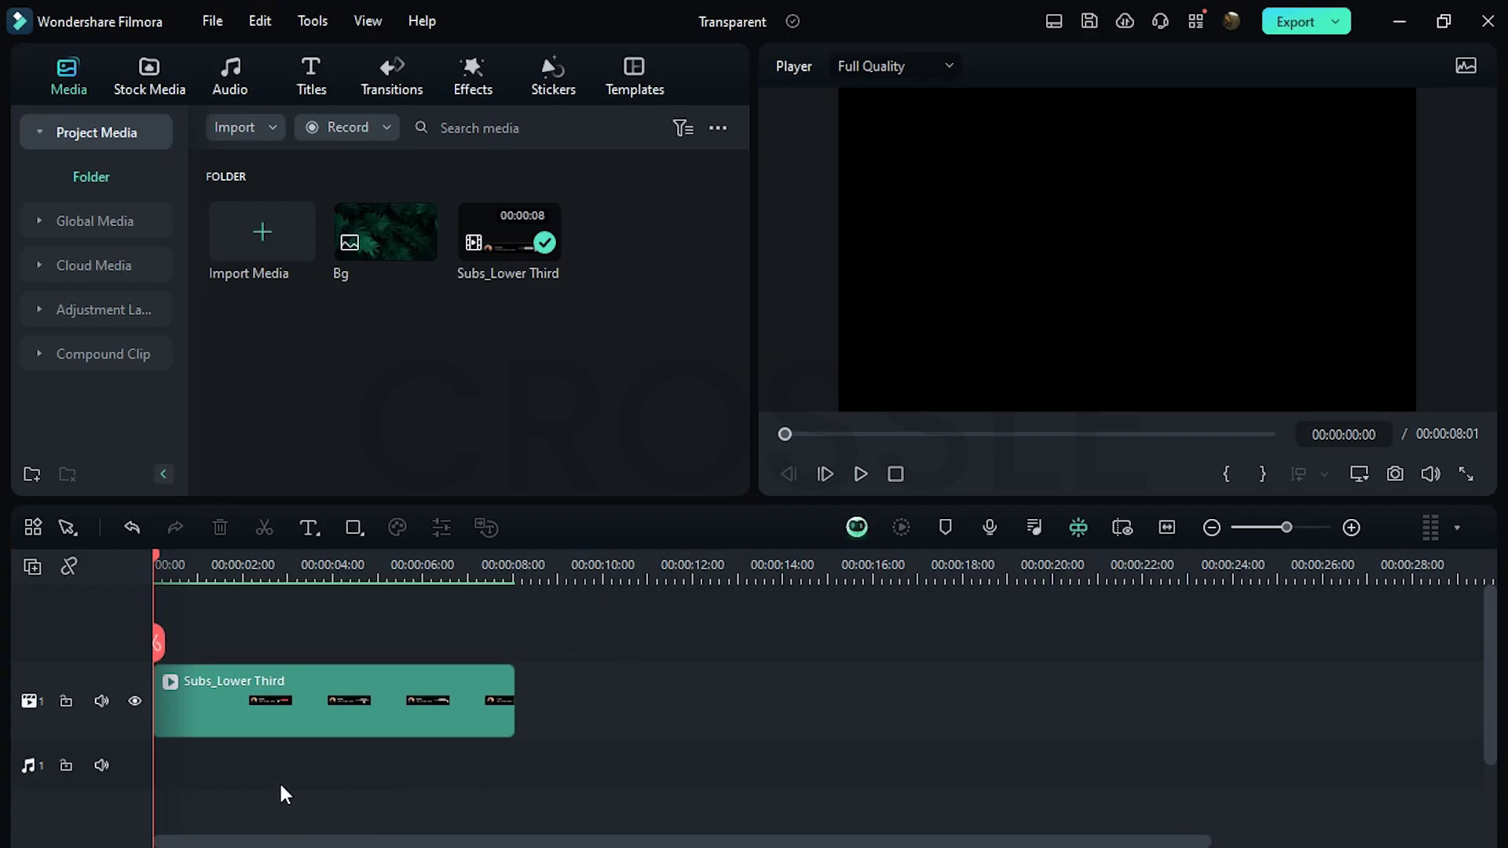
# - Preview the lower-third, then set the default photo duration to 1 frame
pyautogui.press('space')
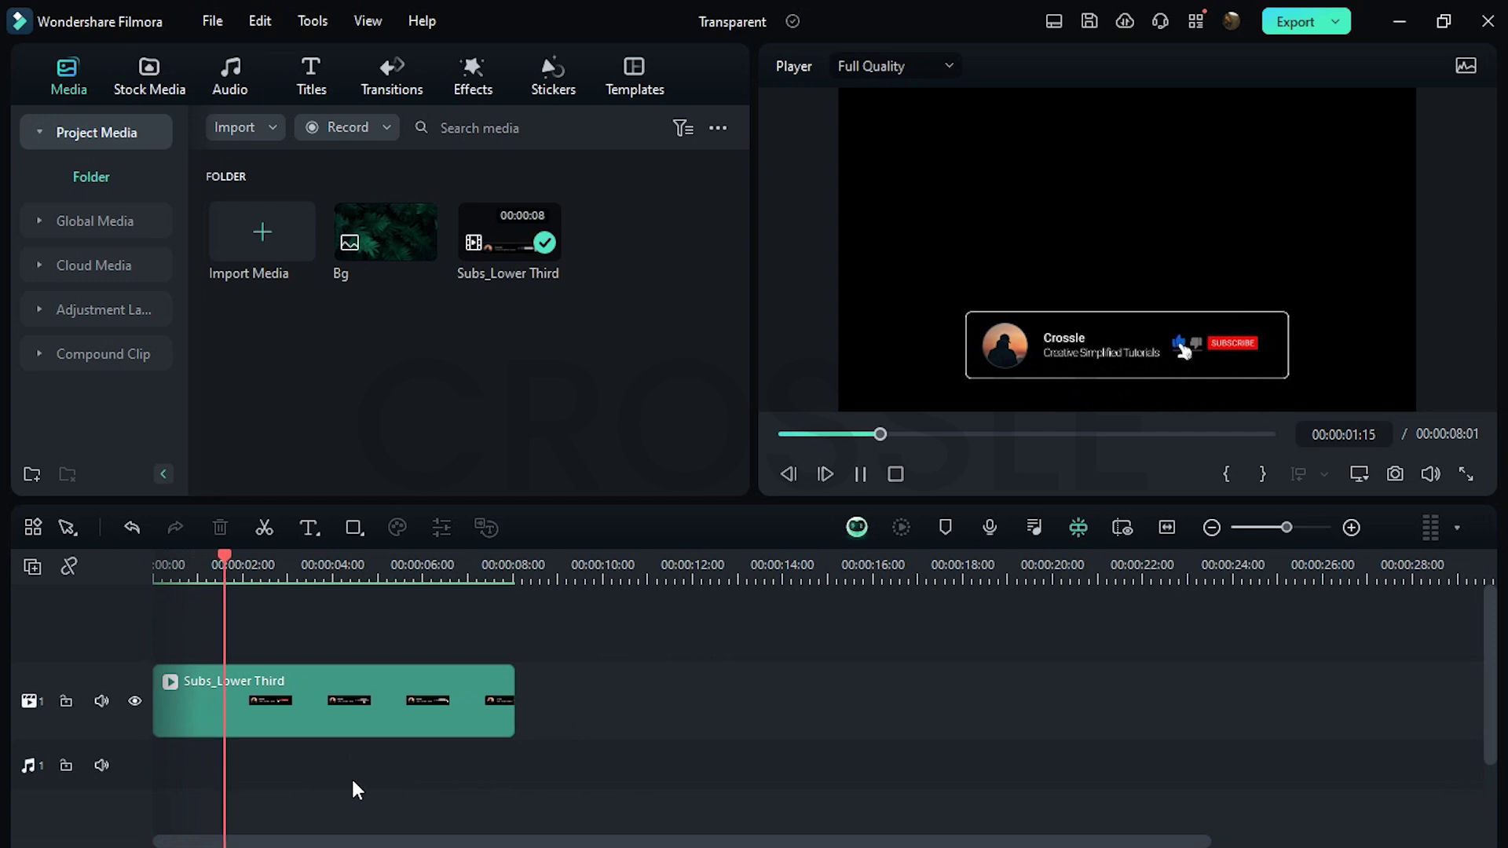
pyautogui.press('space')
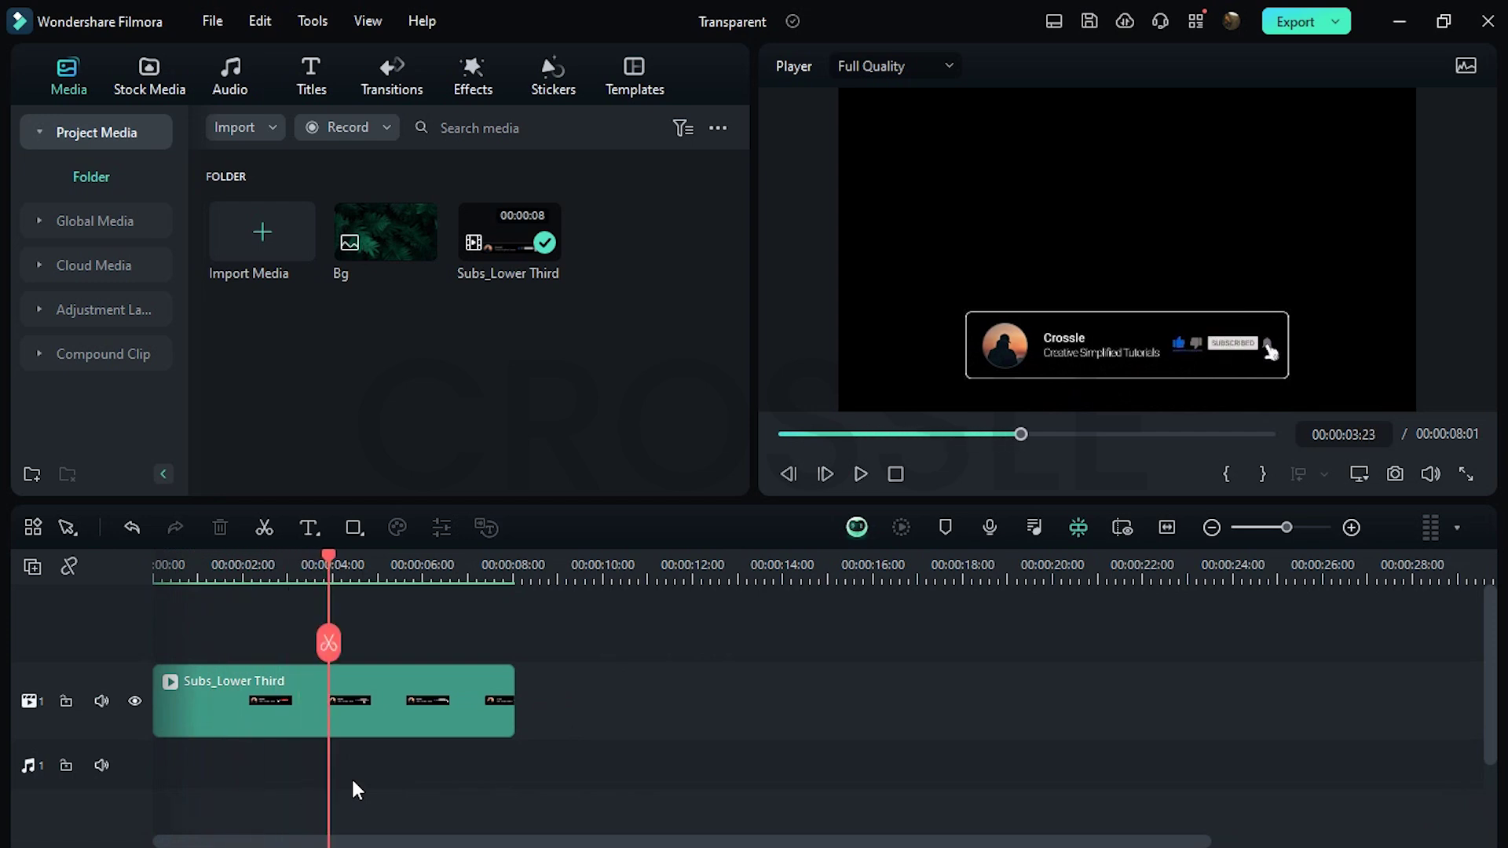
pyautogui.click(213, 20)
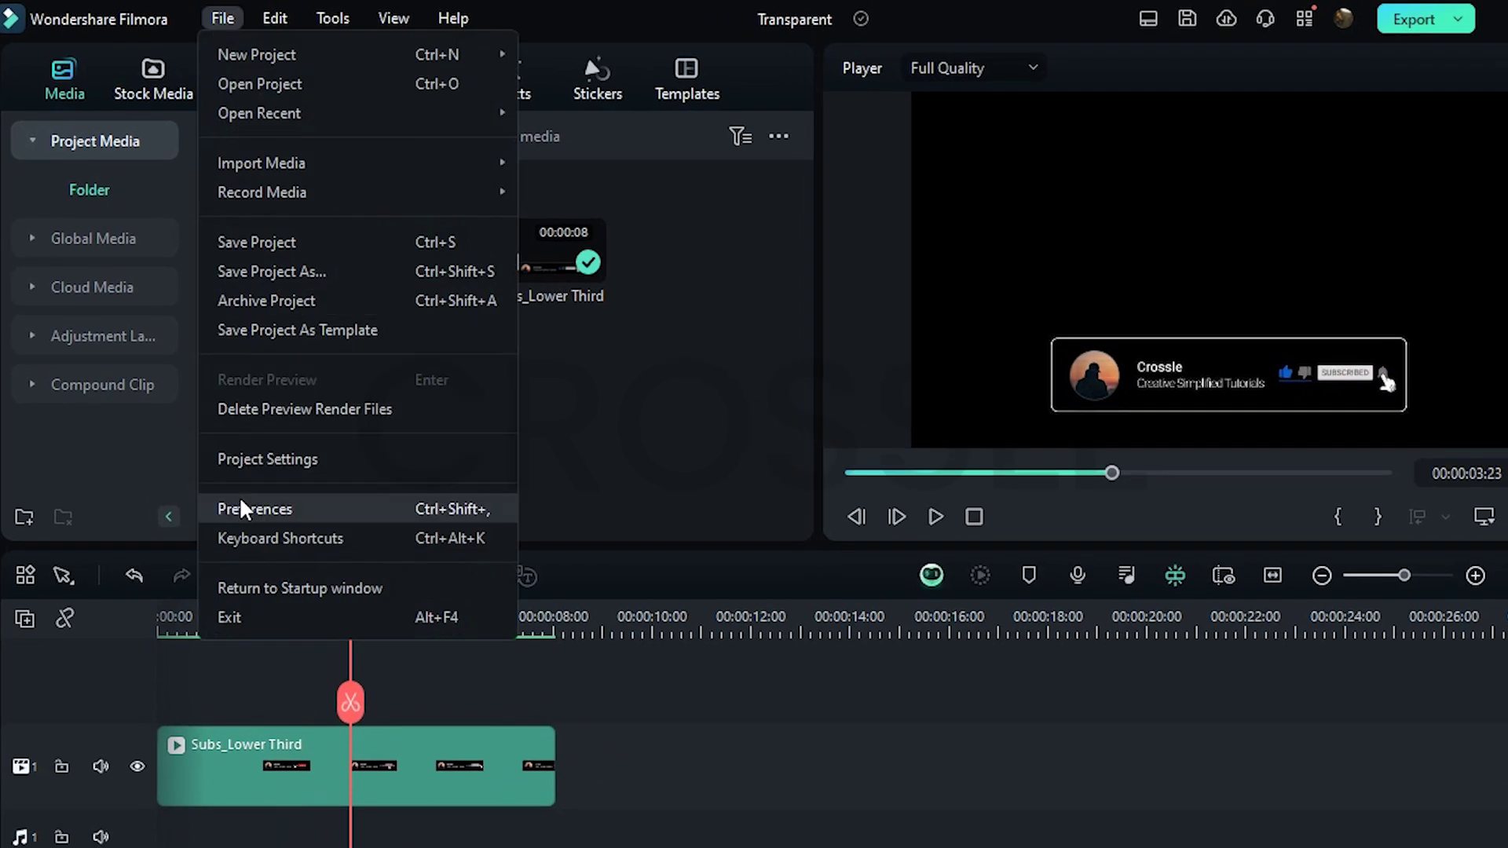
pyautogui.click(240, 501)
pyautogui.click(727, 85)
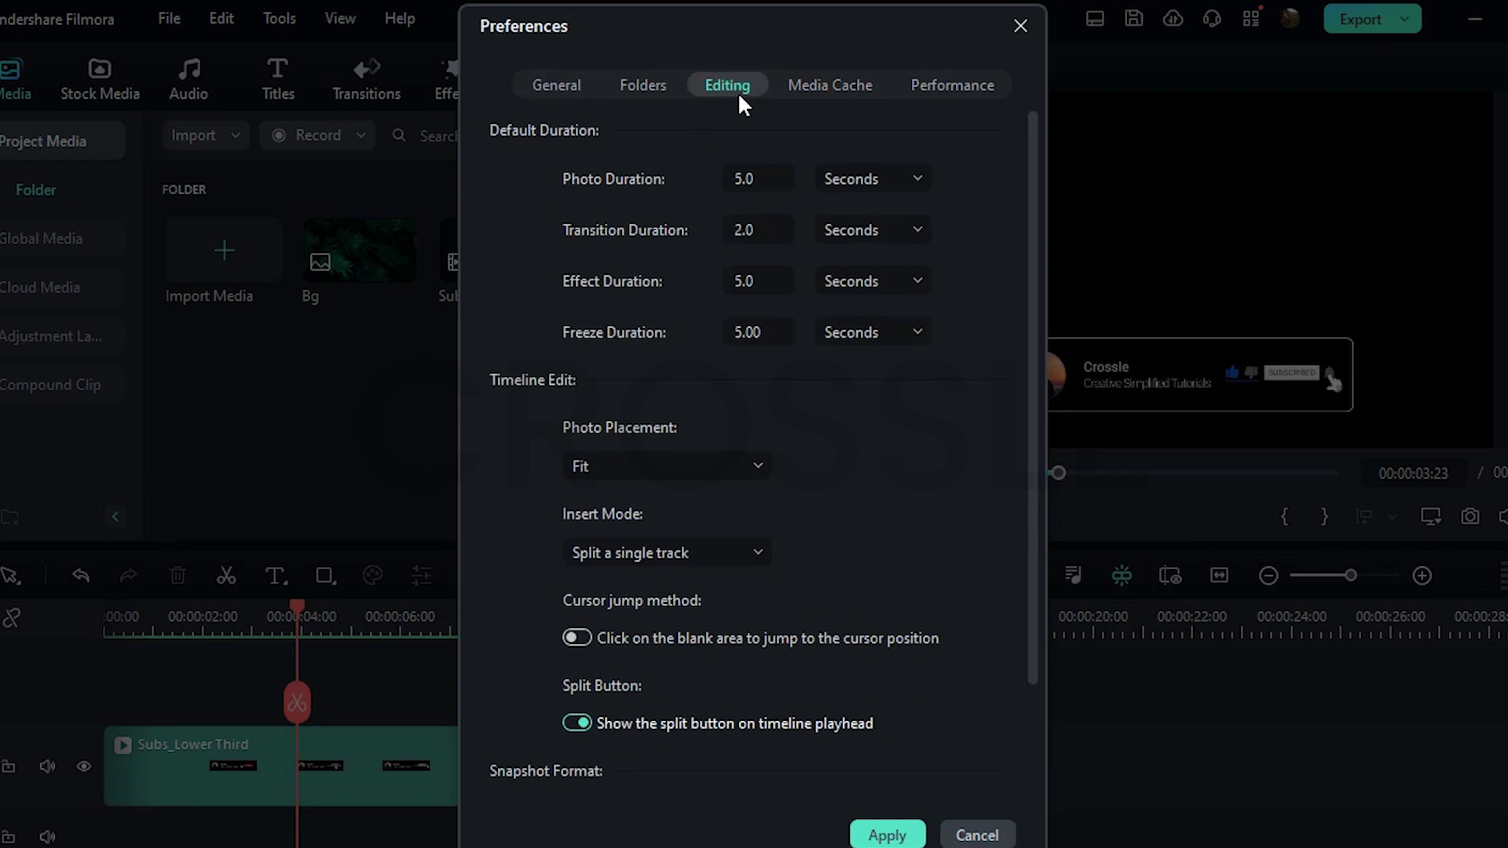
pyautogui.click(835, 178)
pyautogui.click(845, 221)
pyautogui.write('1')
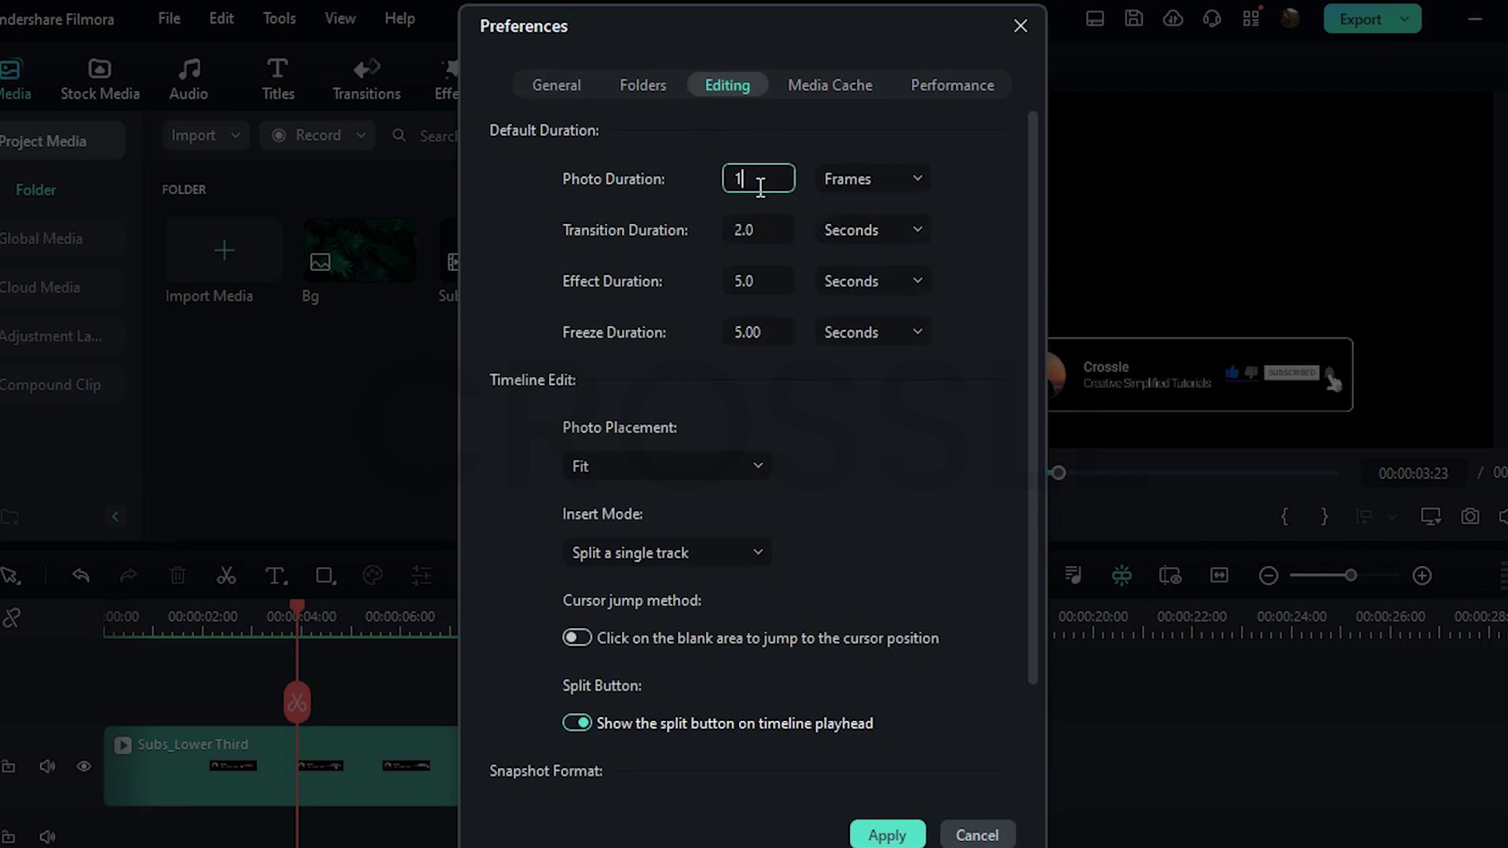
pyautogui.click(887, 835)
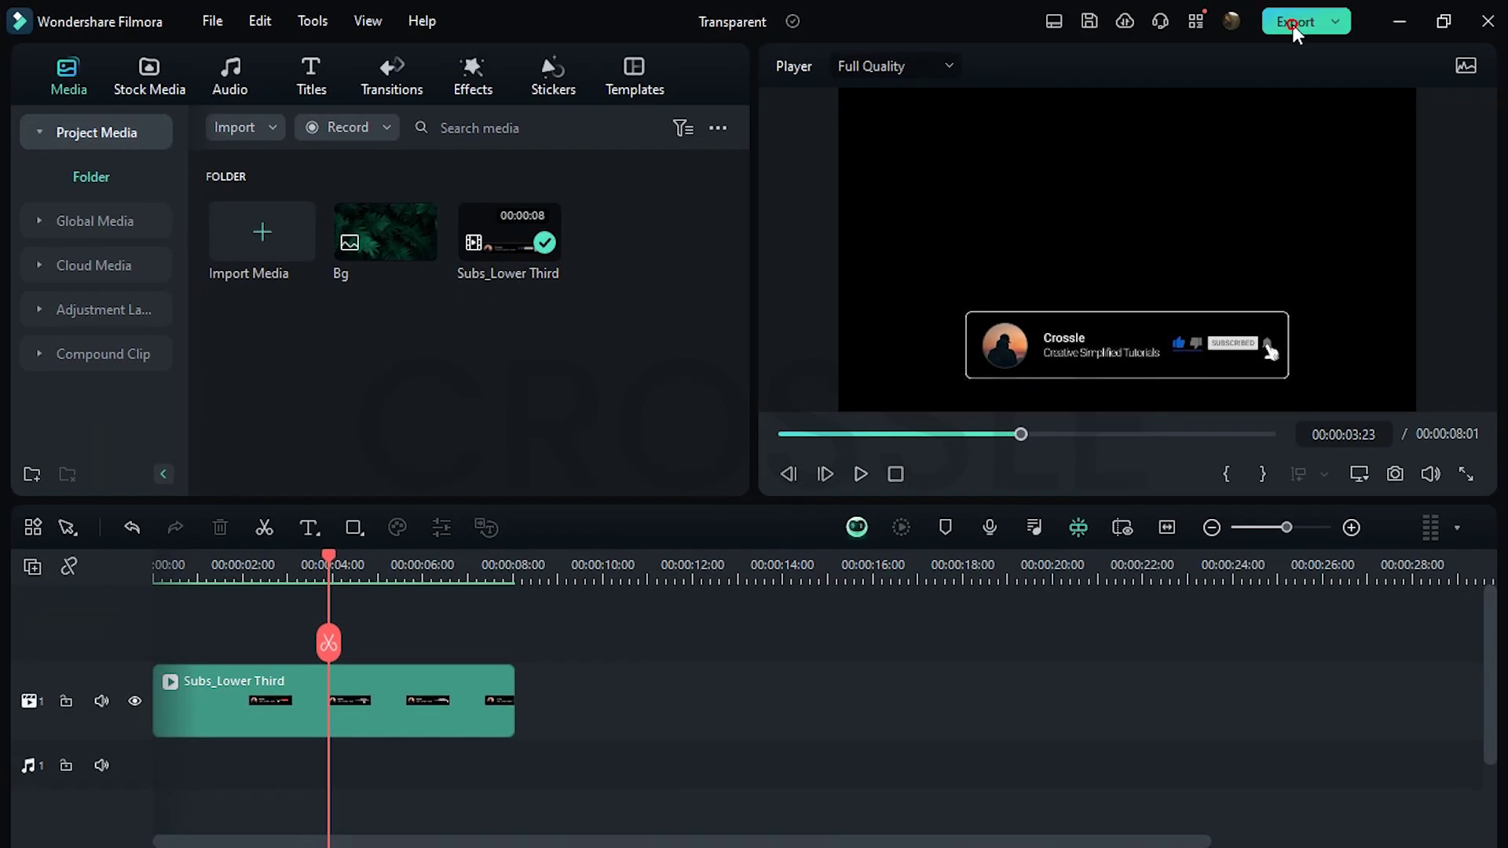
# - Export the lower-third as a 25 fps PNG image sequence with alpha into a new Sequence folder
pyautogui.click(1292, 25)
pyautogui.click(990, 251)
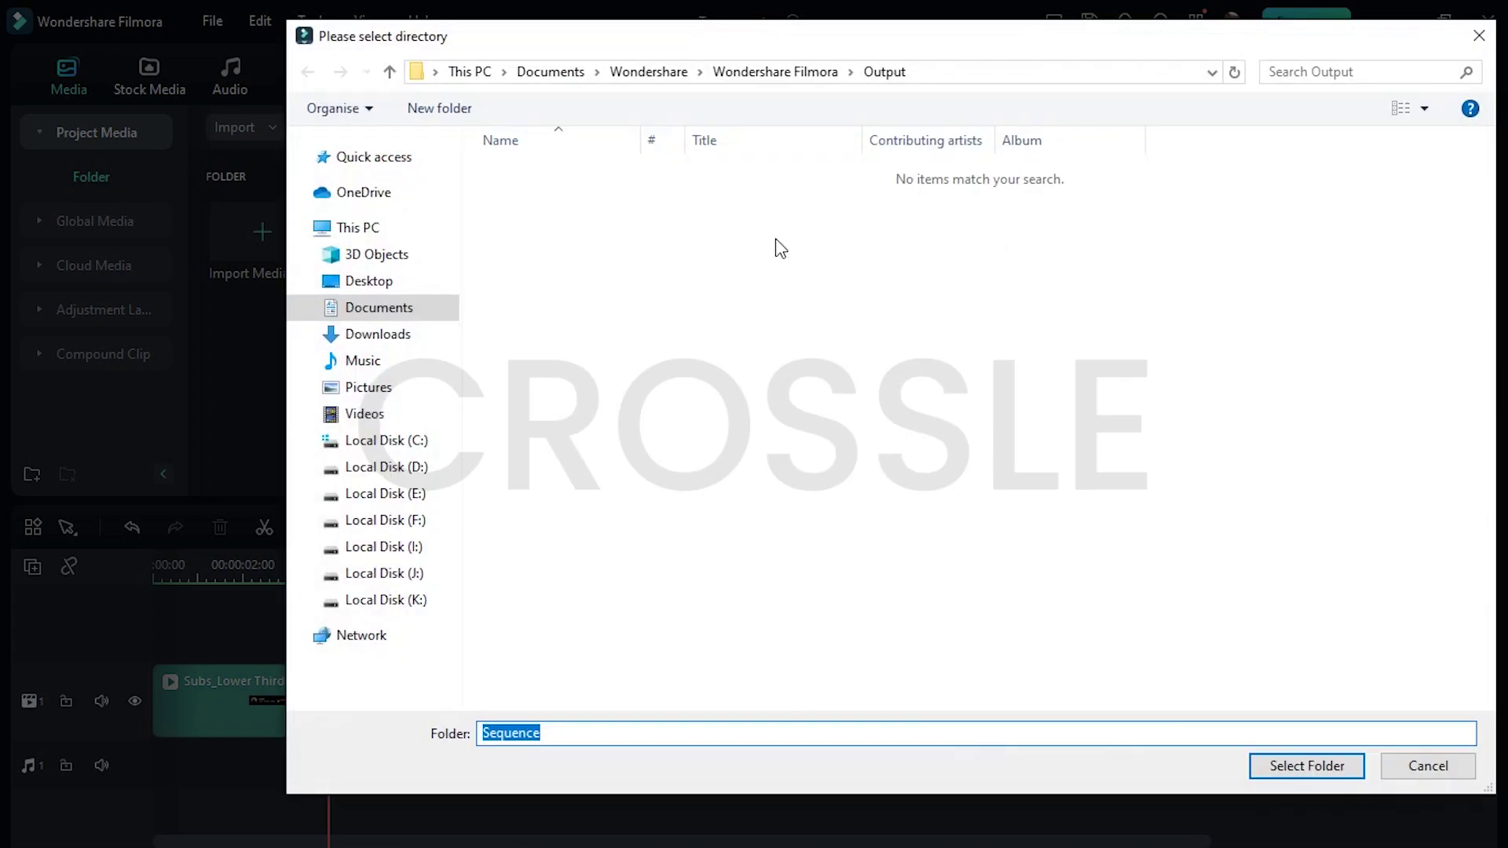
pyautogui.click(438, 107)
pyautogui.write('Sequence')
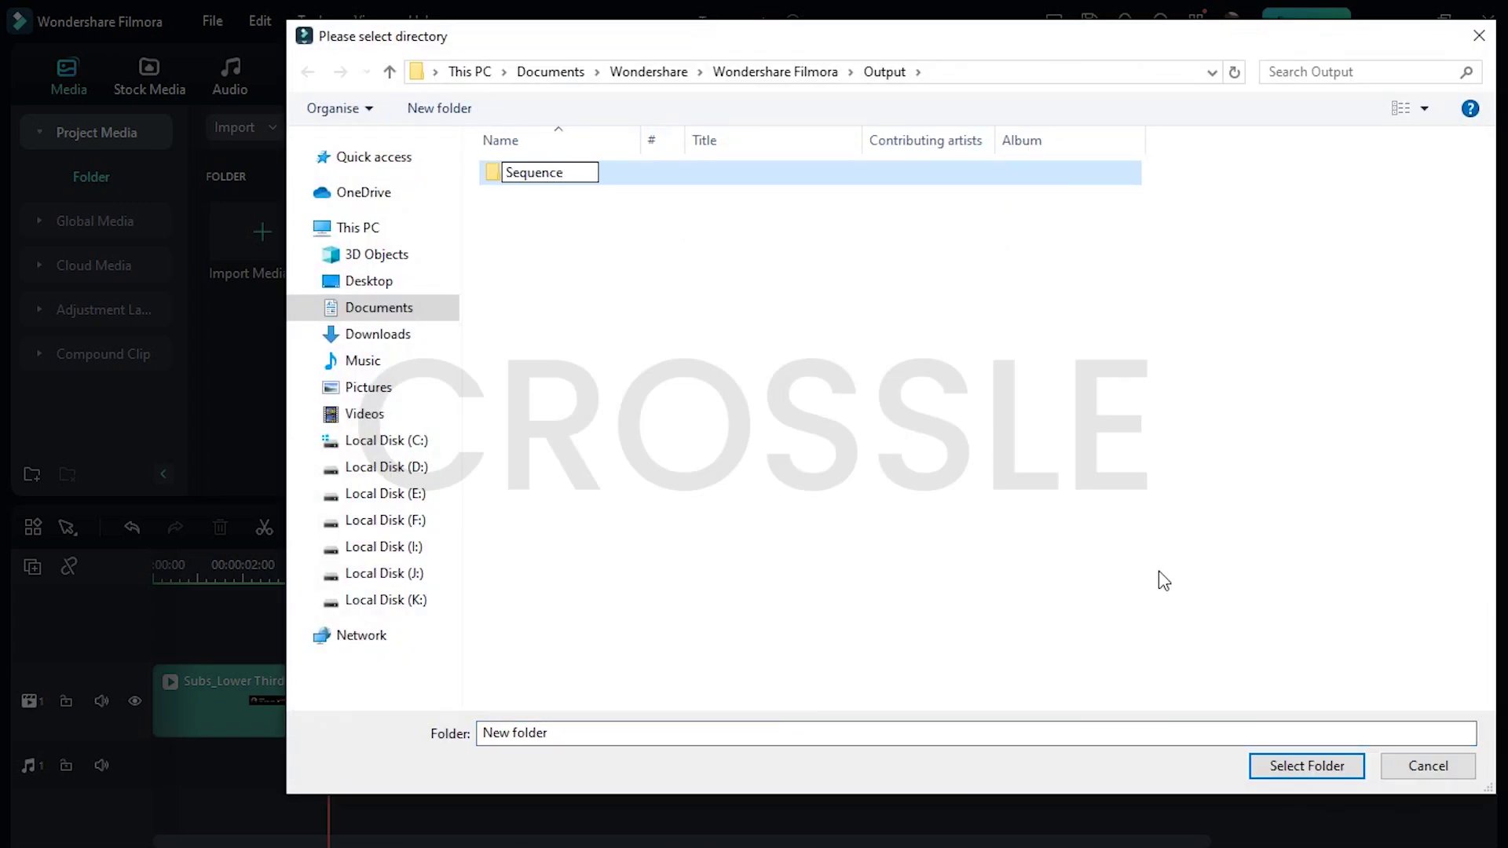
pyautogui.click(1307, 765)
pyautogui.click(975, 345)
pyautogui.scroll(-3, 954, 480)
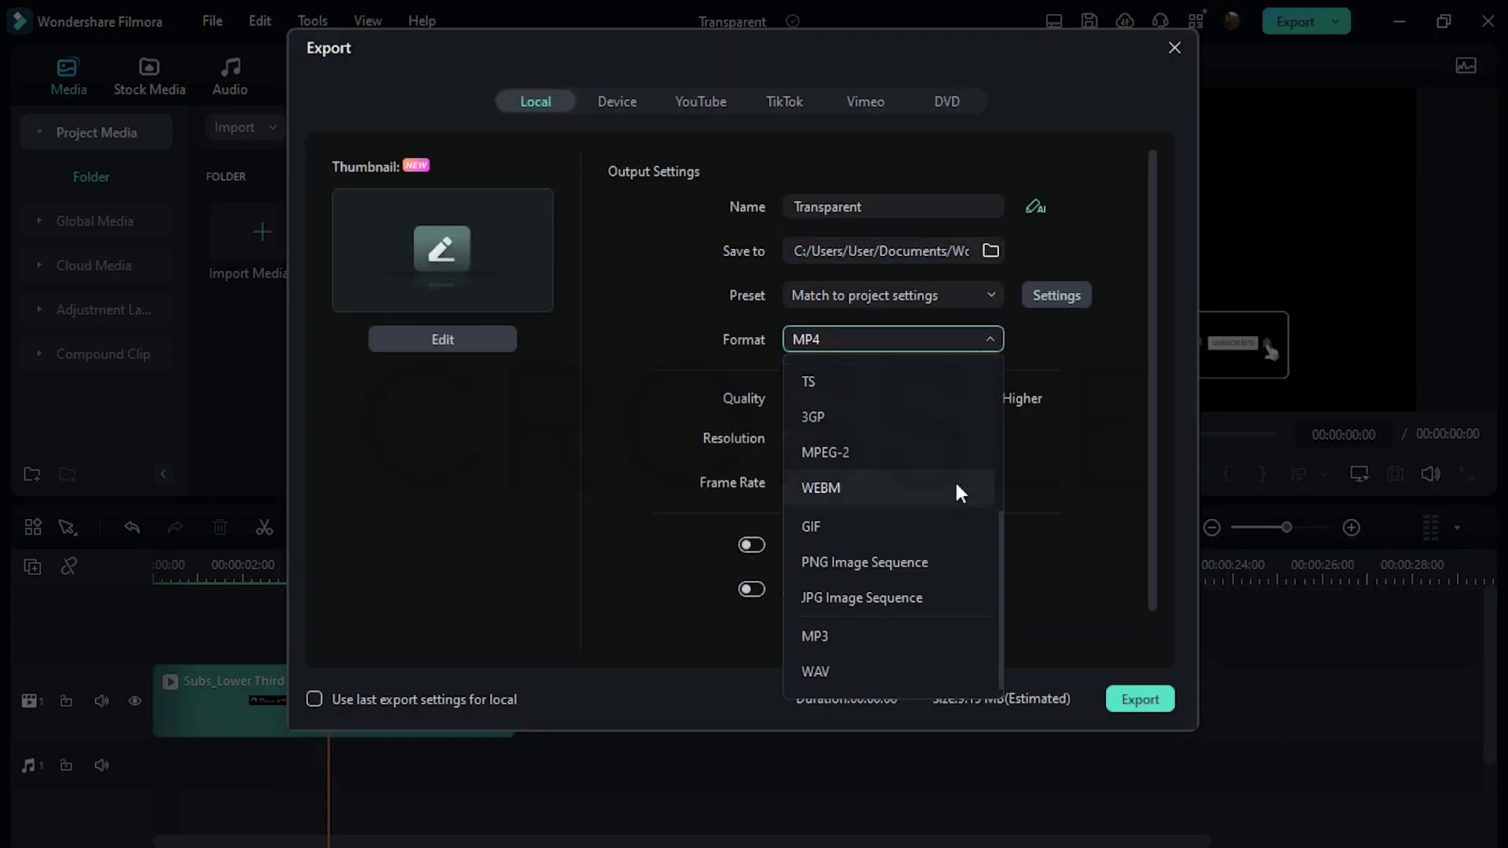
pyautogui.click(926, 552)
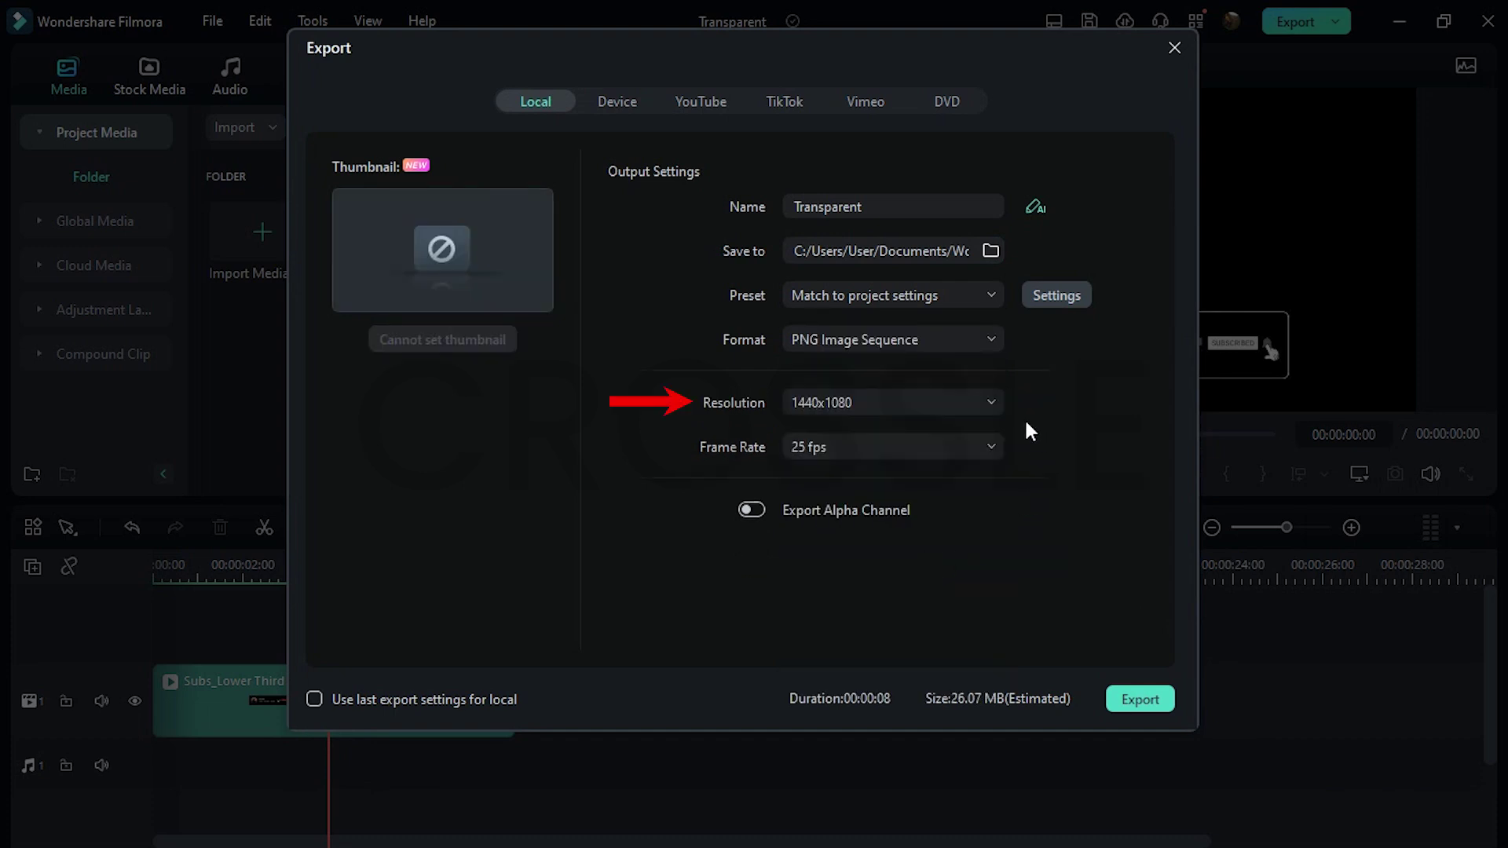
pyautogui.click(991, 447)
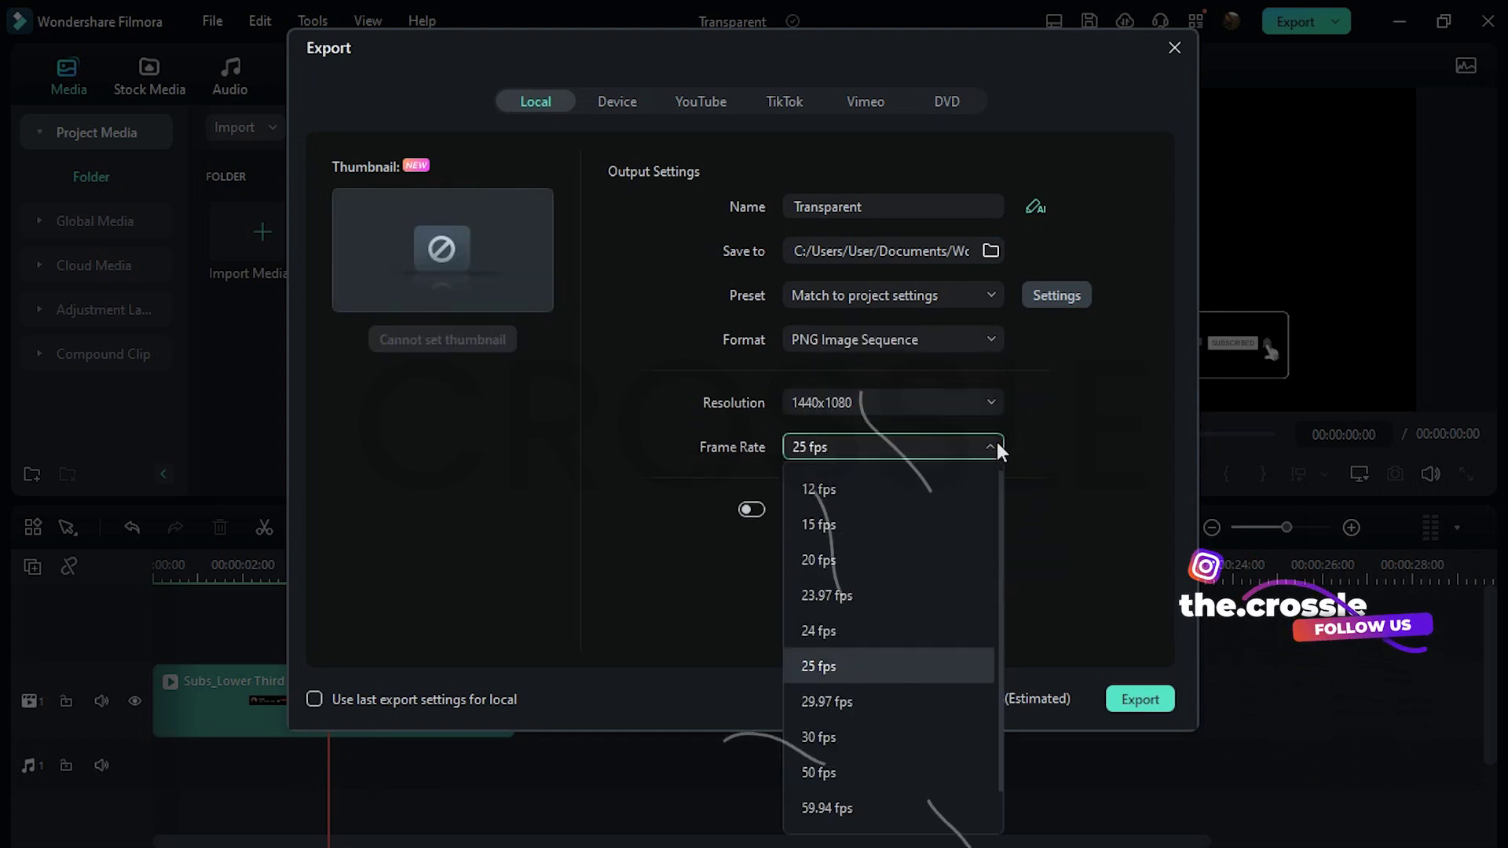
pyautogui.click(998, 447)
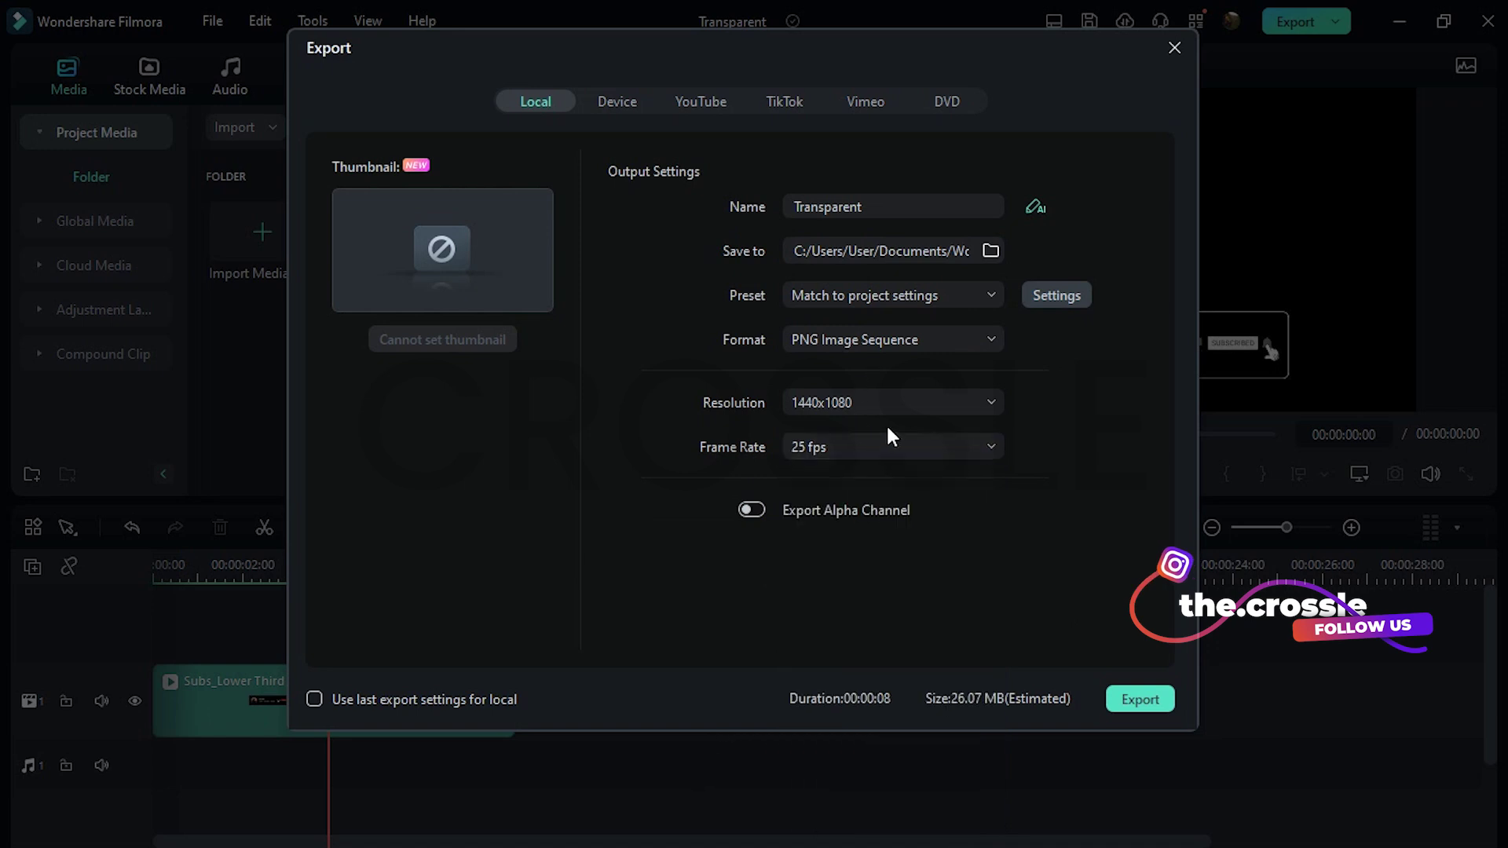
pyautogui.click(751, 509)
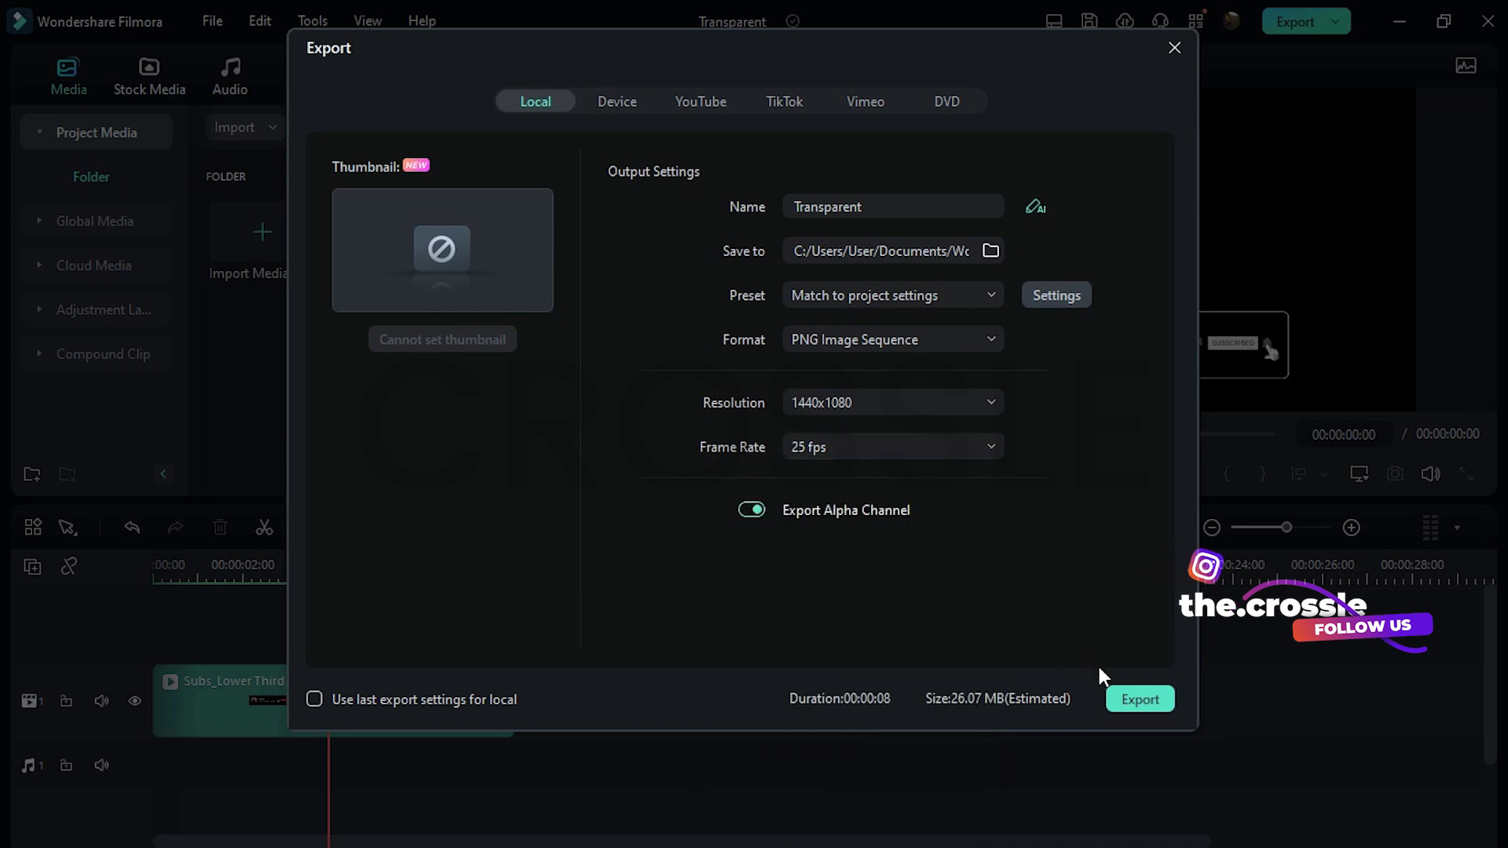
pyautogui.click(1133, 698)
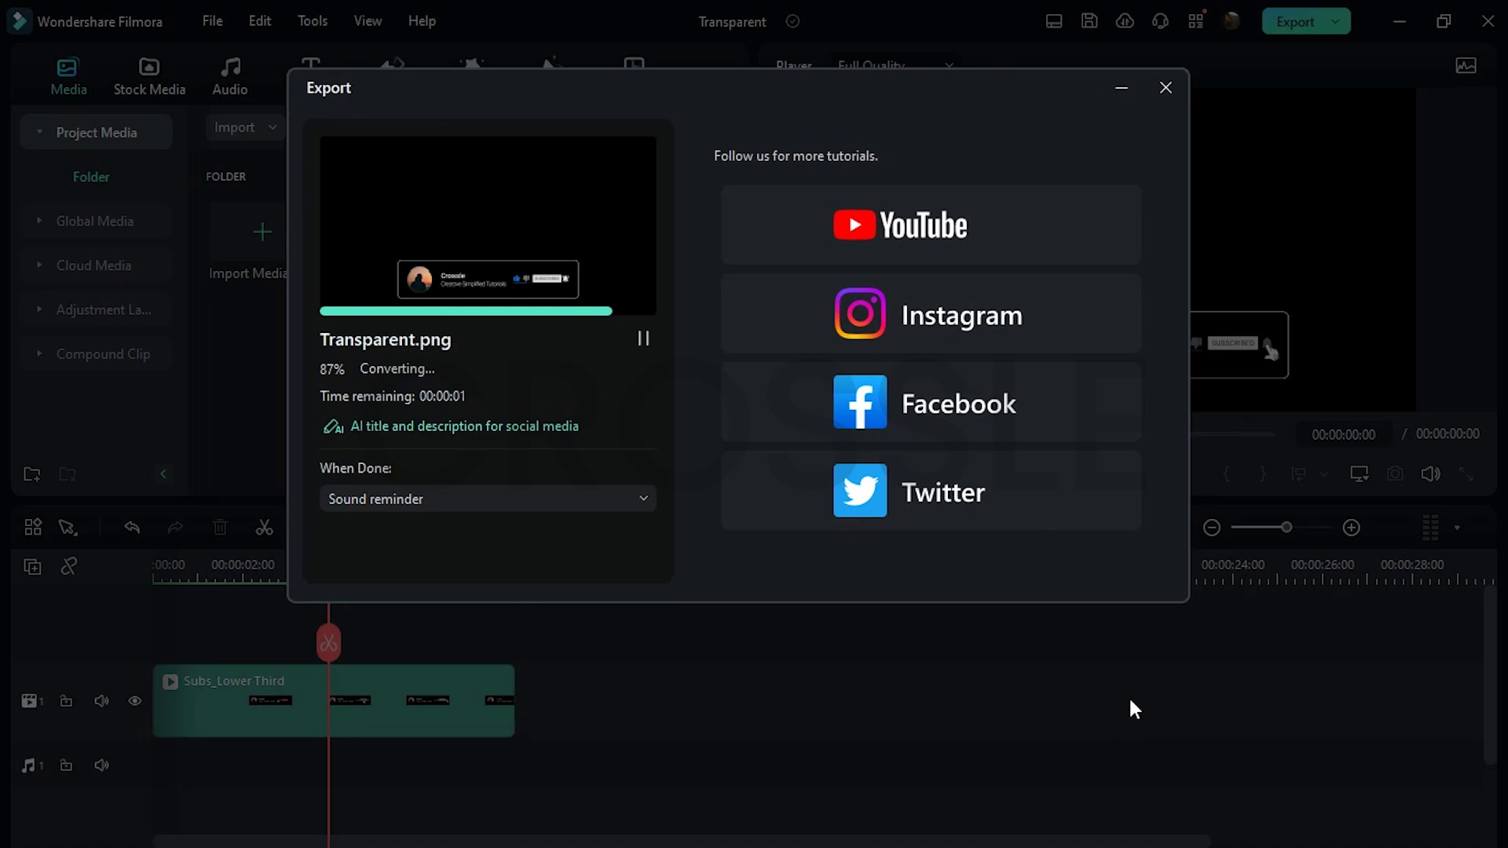
# - Bring all 201 exported frame images from the Sequence folder into the media library
pyautogui.click(603, 562)
pyautogui.scroll(-10, 480, 549)
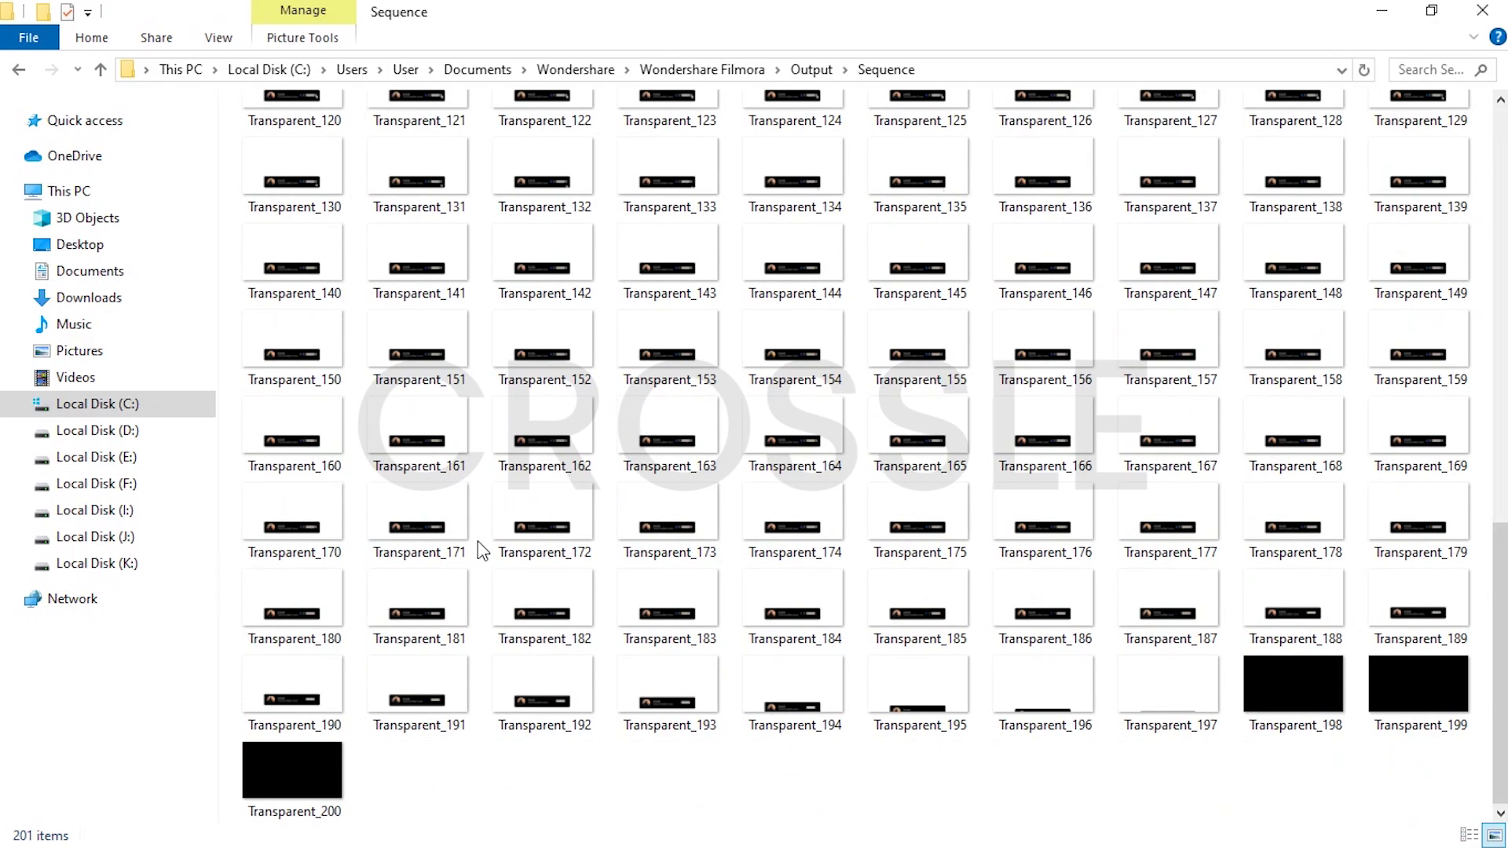
pyautogui.hotkey('ctrl', 'a')
pyautogui.moveTo(542, 530); pyautogui.dragTo(634, 343)
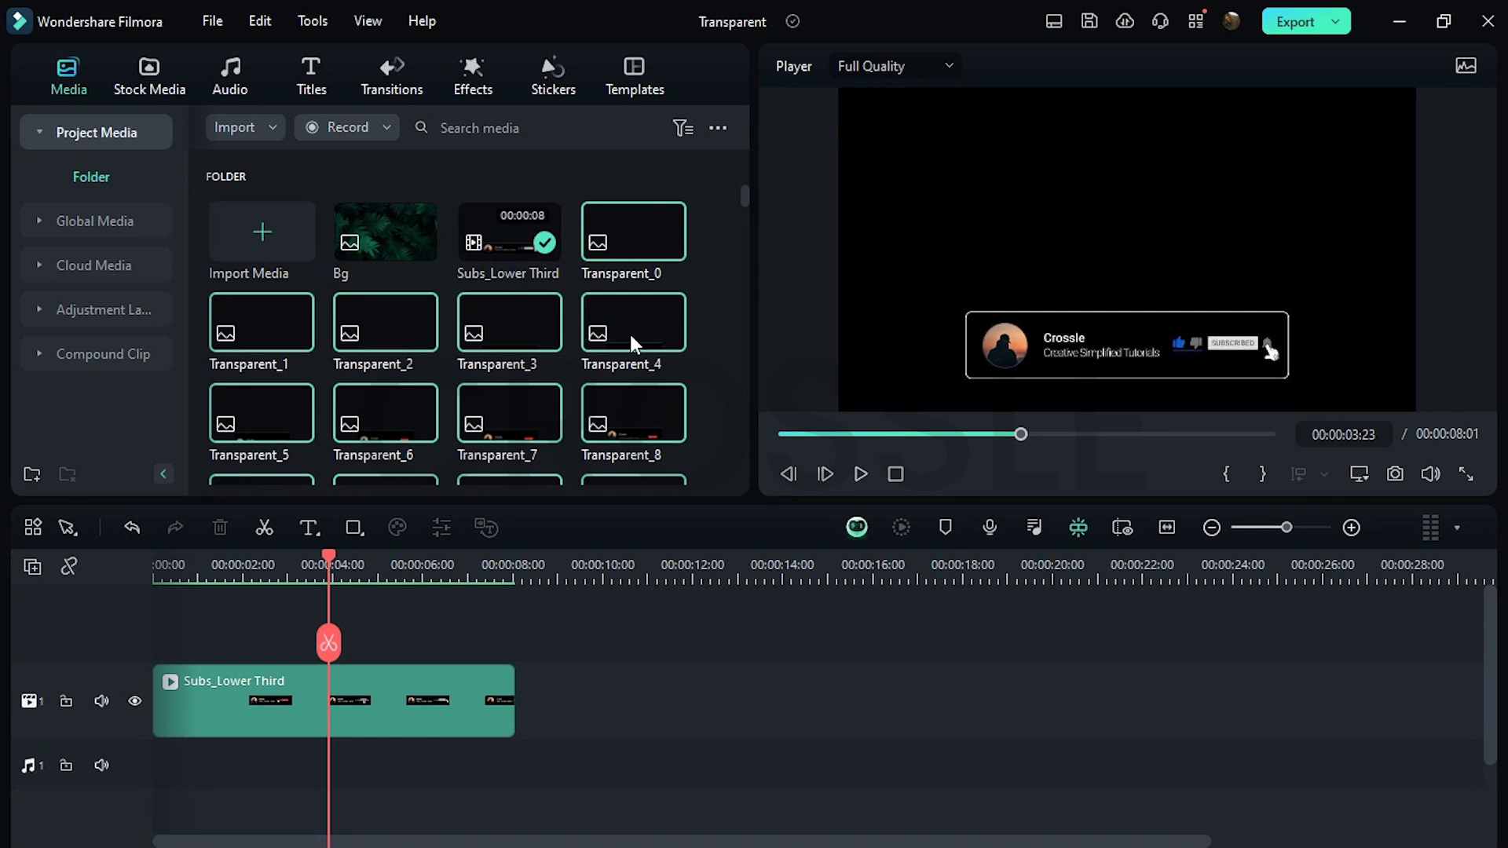
# - Lay the 201 frames on the timeline, restore 5-second photo duration, and add the fern Bg below
pyautogui.hotkey('ctrl', 'a')
pyautogui.moveTo(481, 561); pyautogui.dragTo(247, 801)
pyautogui.click(212, 20)
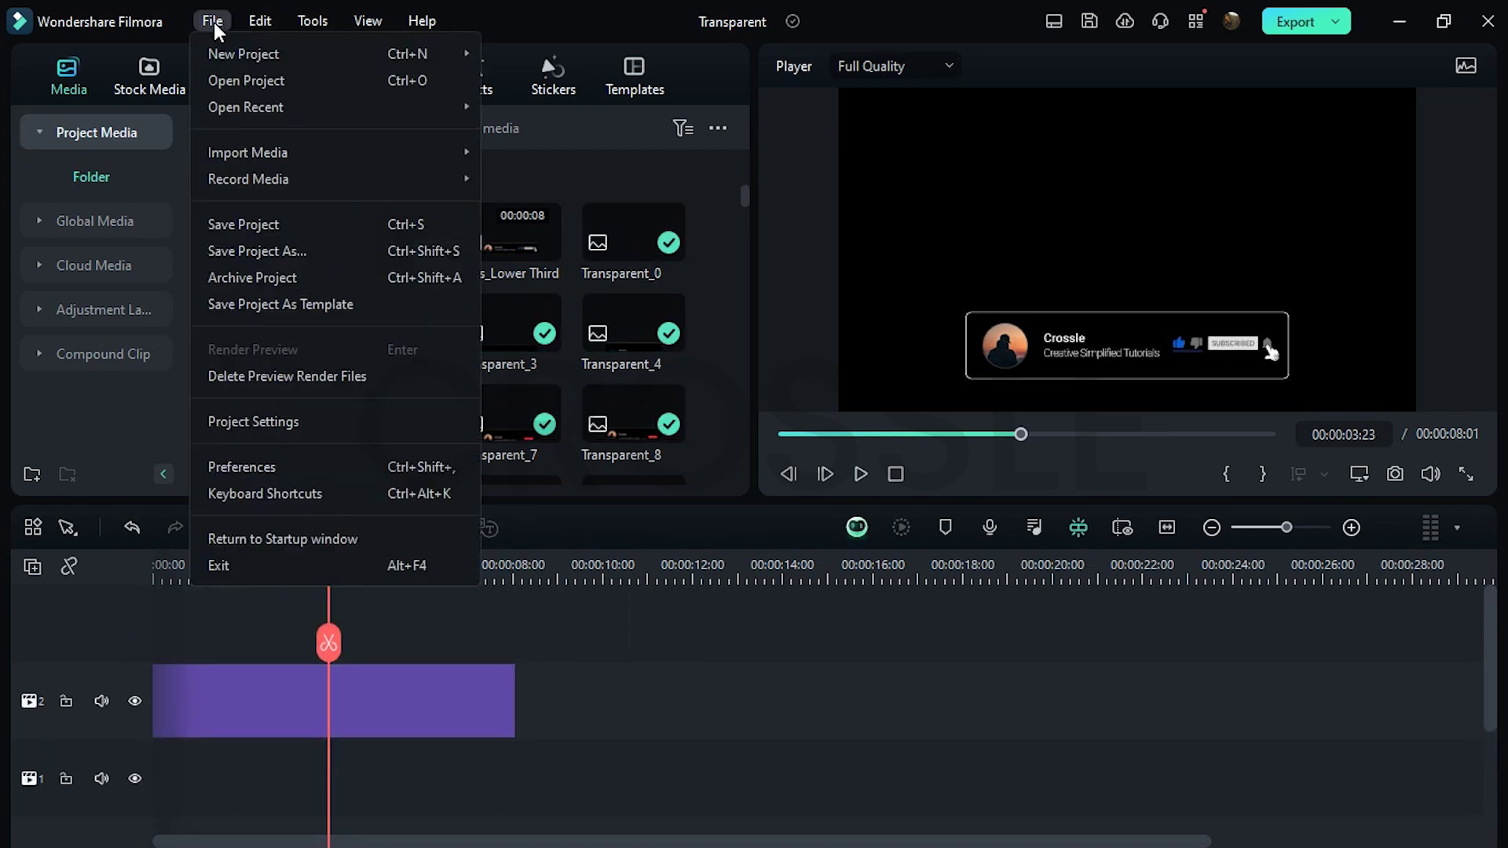
pyautogui.click(242, 466)
pyautogui.click(719, 82)
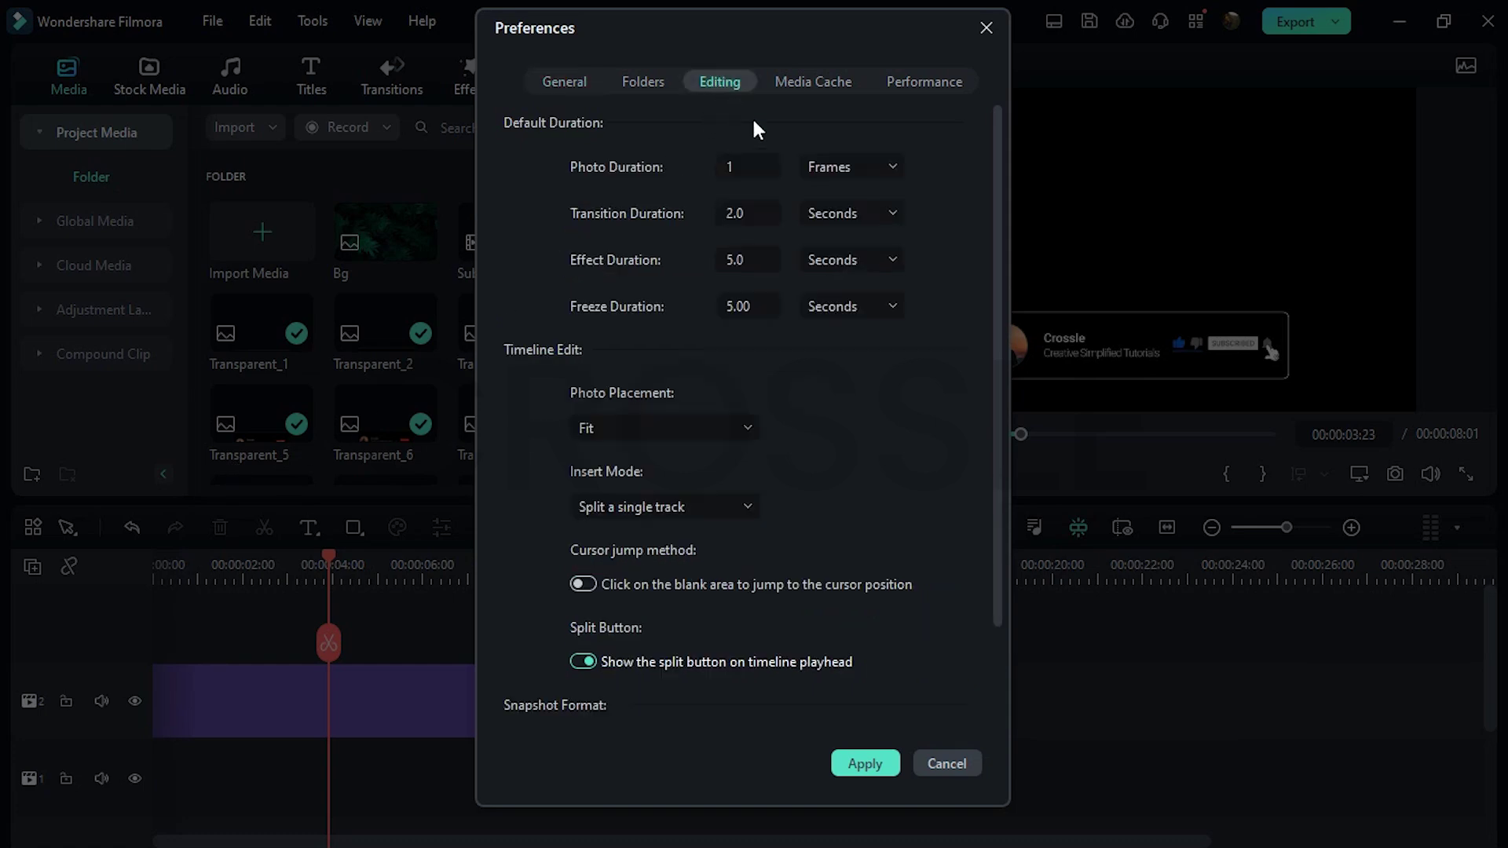
pyautogui.click(850, 167)
pyautogui.click(839, 241)
pyautogui.click(865, 763)
pyautogui.moveTo(386, 236); pyautogui.dragTo(159, 777)
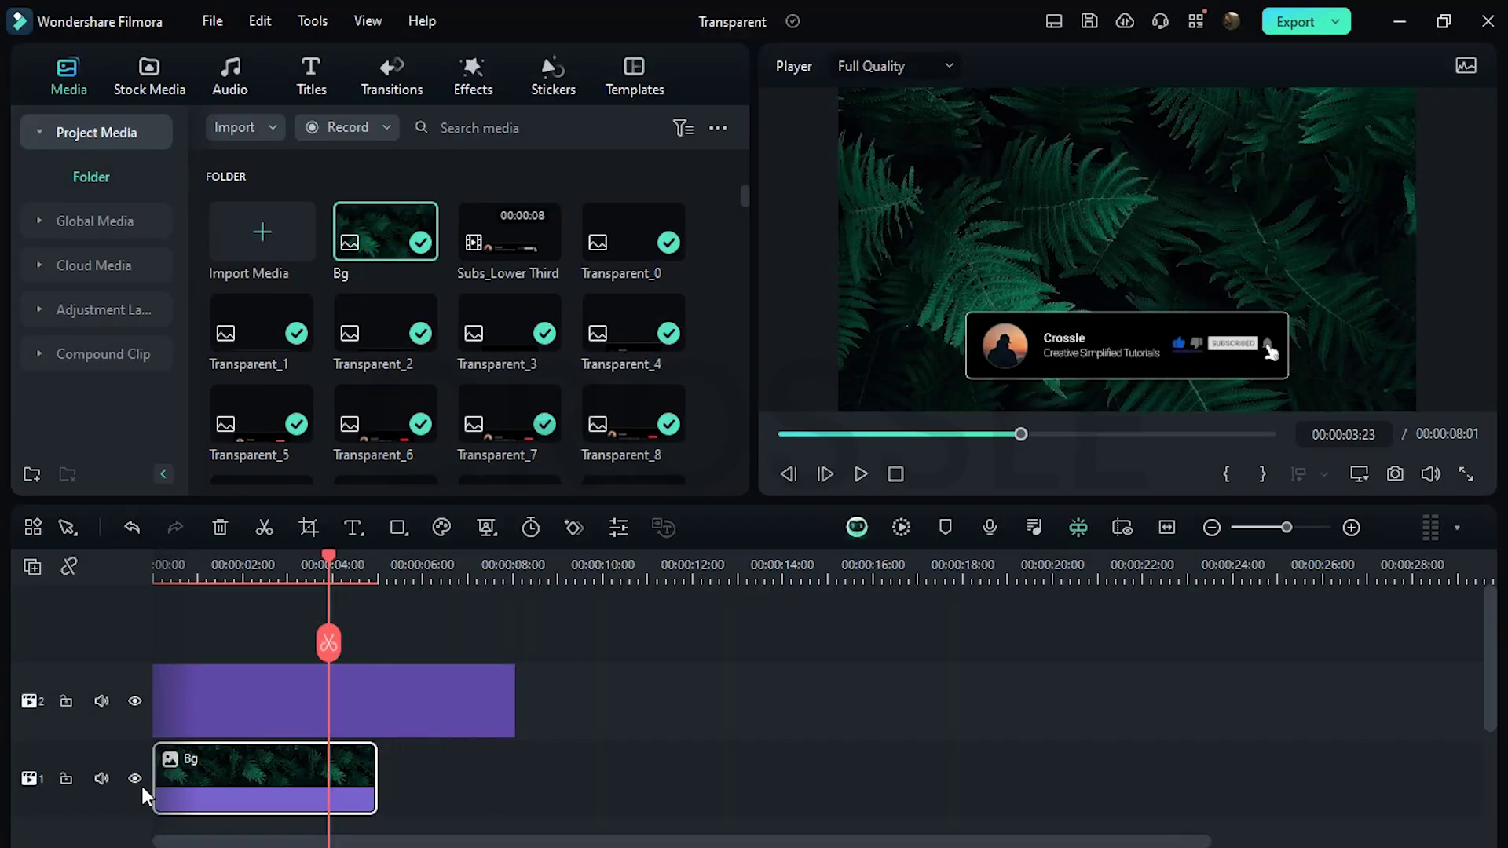
# - Extend the fern Bg to the frame sequence's length and preview them together from the start
pyautogui.moveTo(372, 780); pyautogui.dragTo(514, 786)
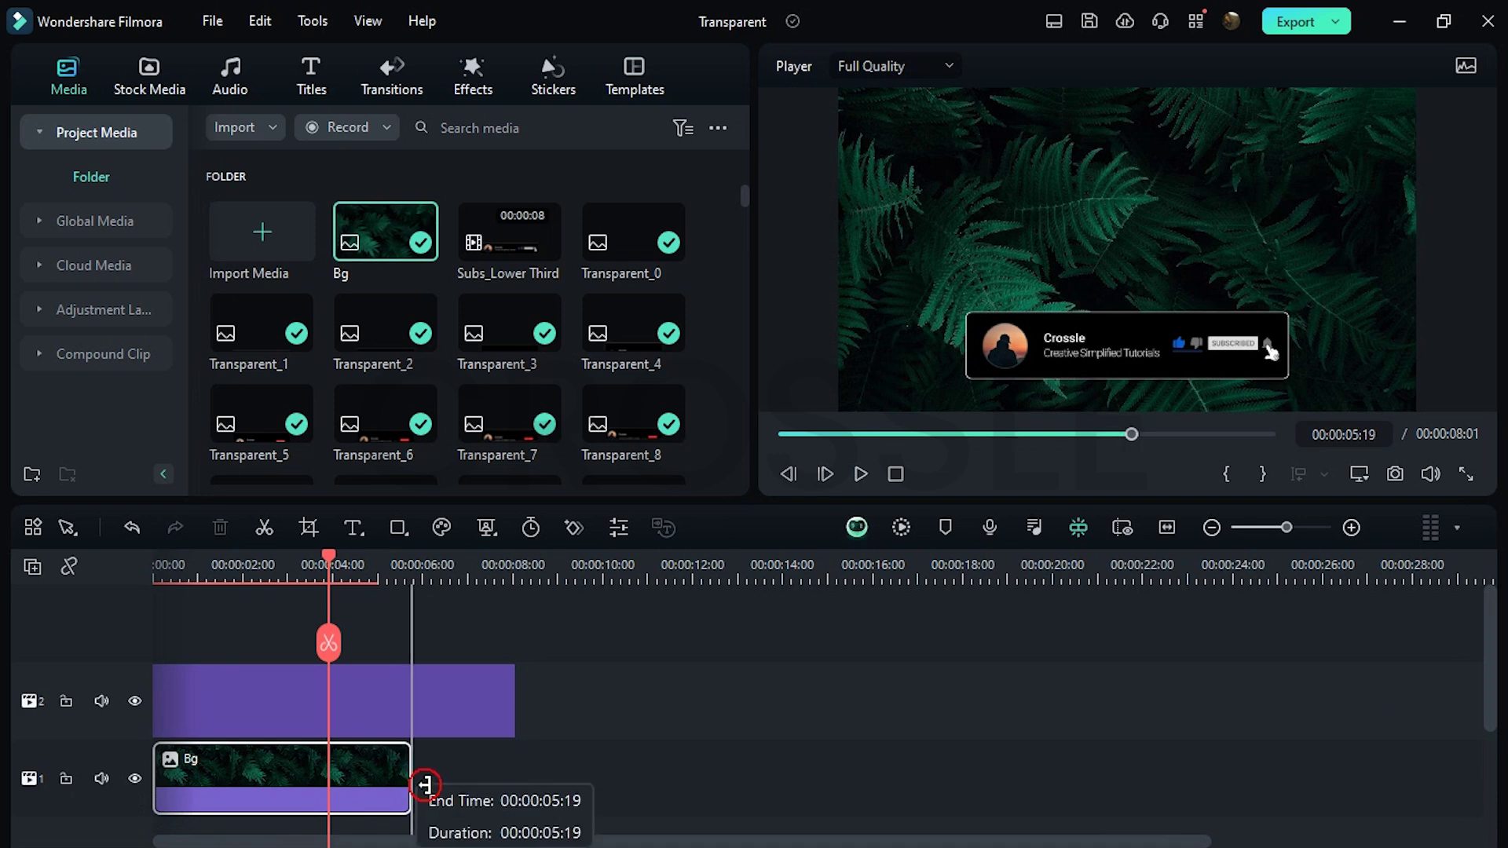
pyautogui.click(895, 474)
pyautogui.click(861, 475)
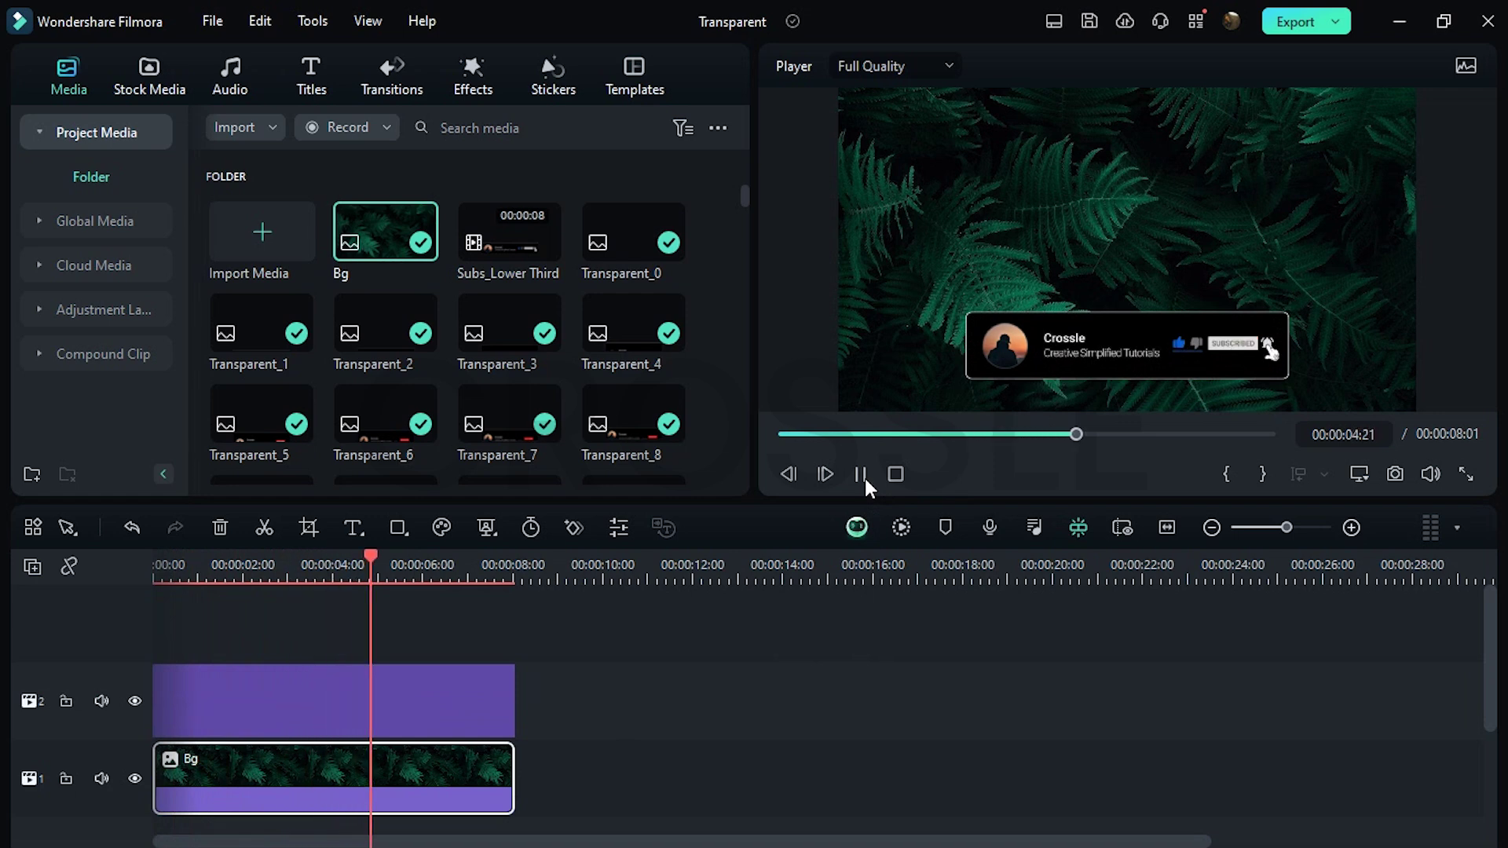
pyautogui.click(860, 475)
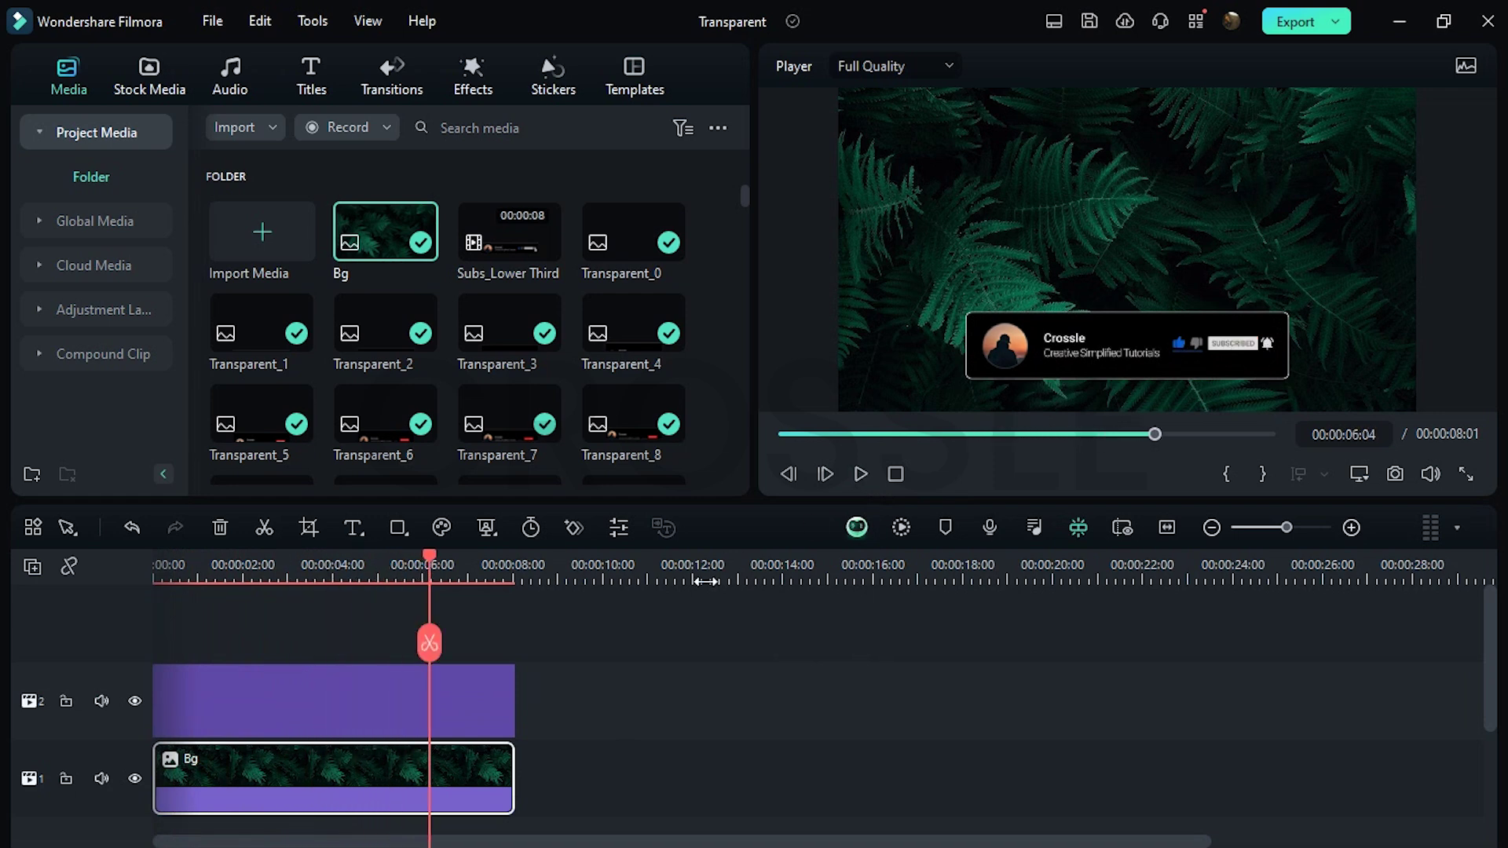
pyautogui.click(401, 701)
# - Group the frames into an All compound clip and give it a uniform 1.10x speed
pyautogui.hotkey('alt', 'g')
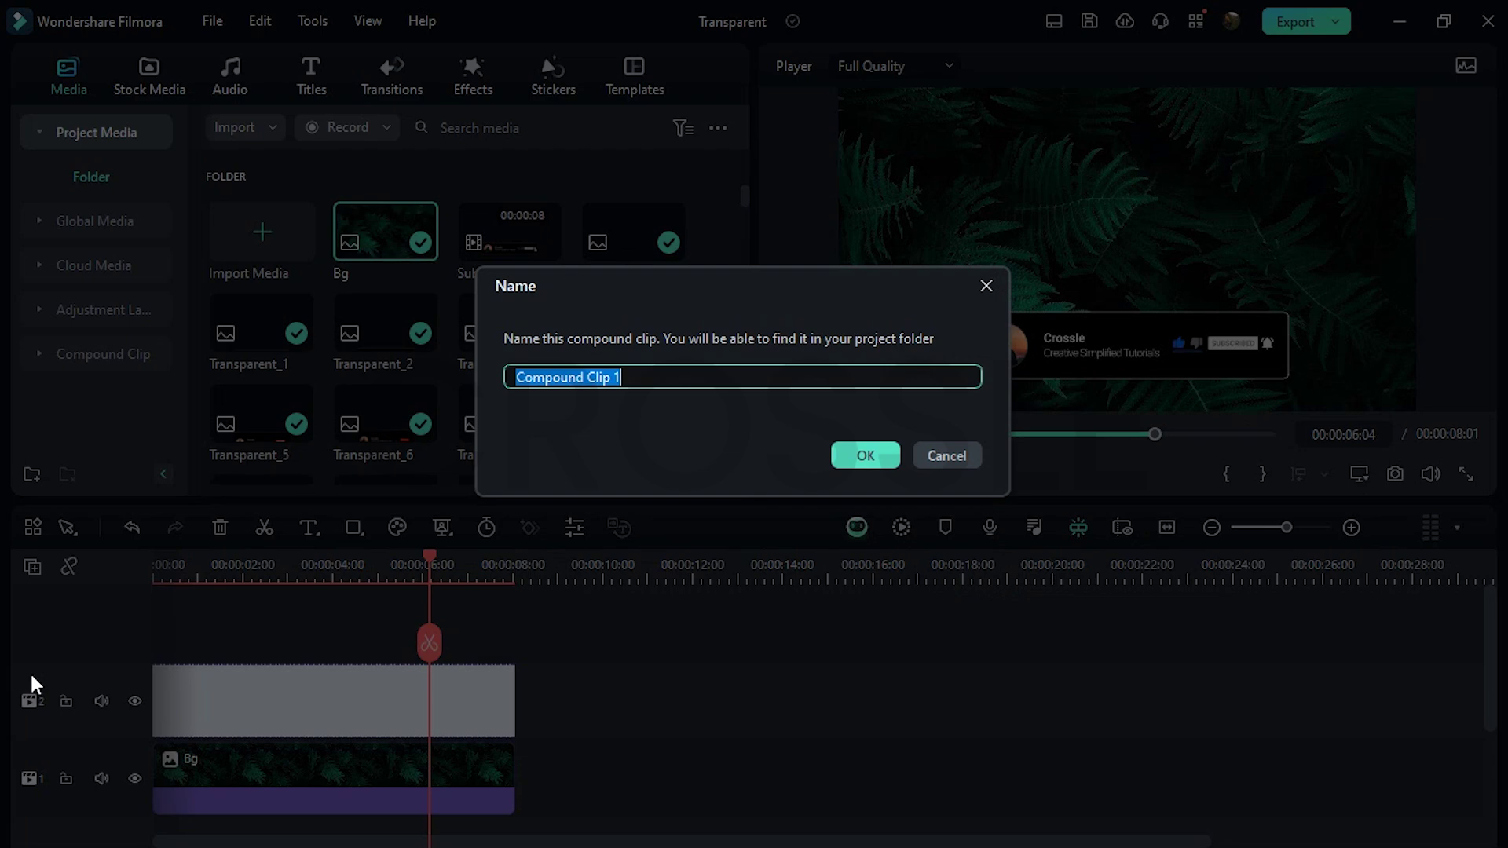
pyautogui.press('Return')
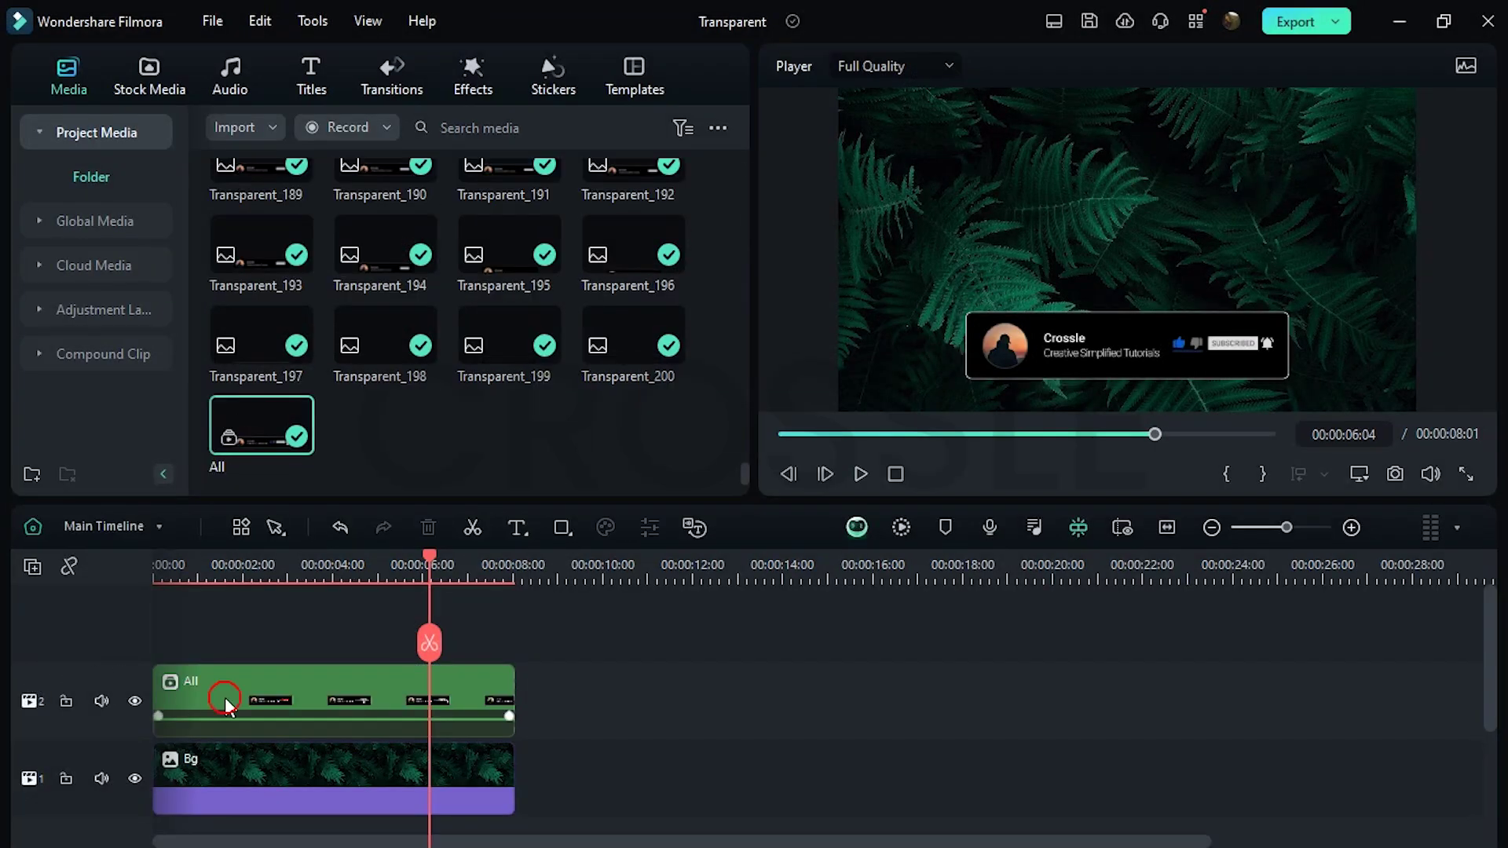
pyautogui.click(226, 702)
pyautogui.click(605, 528)
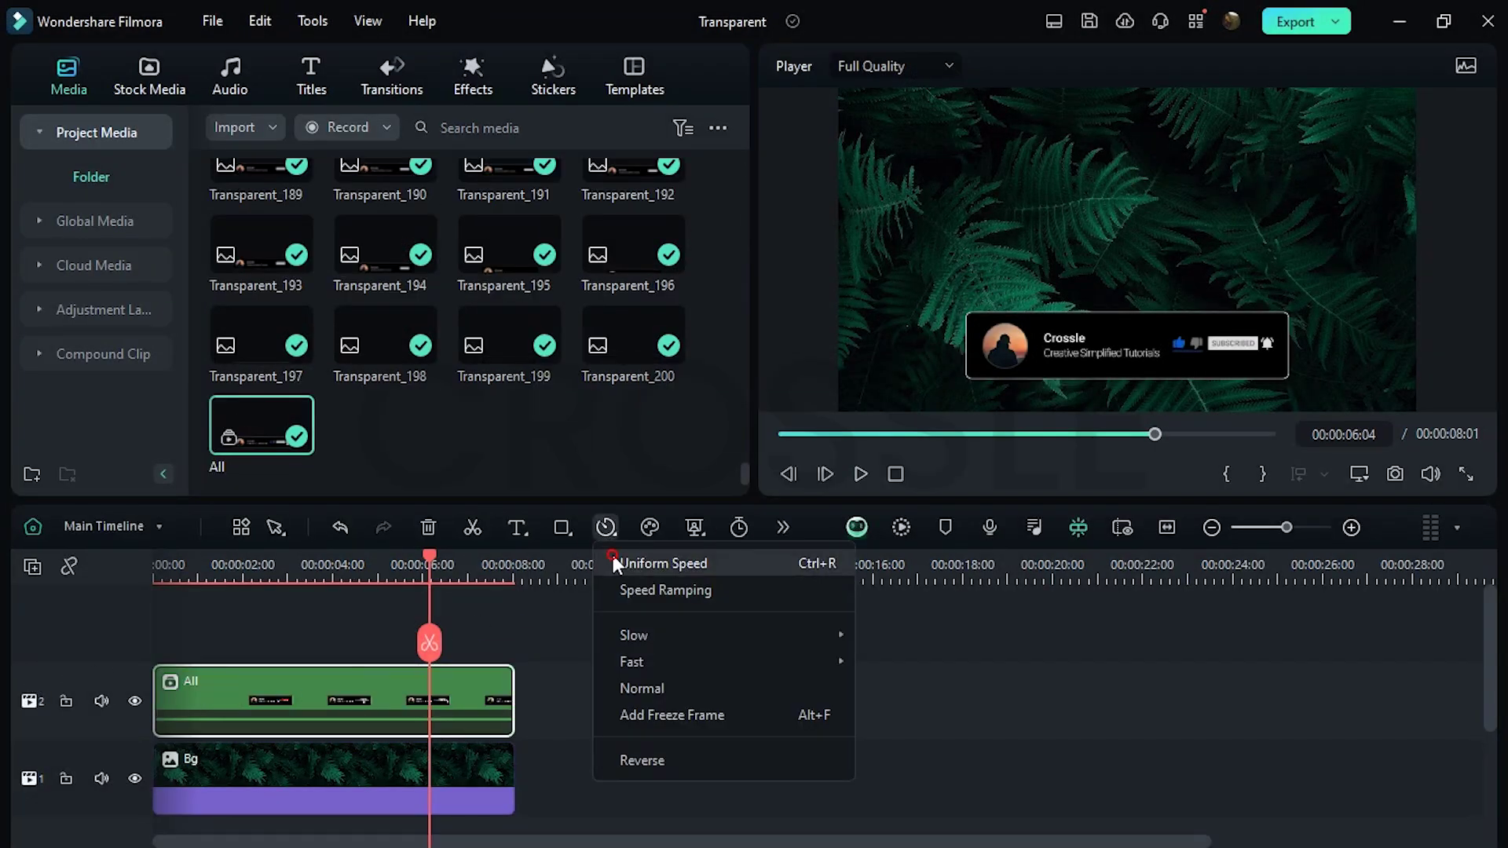
pyautogui.click(660, 550)
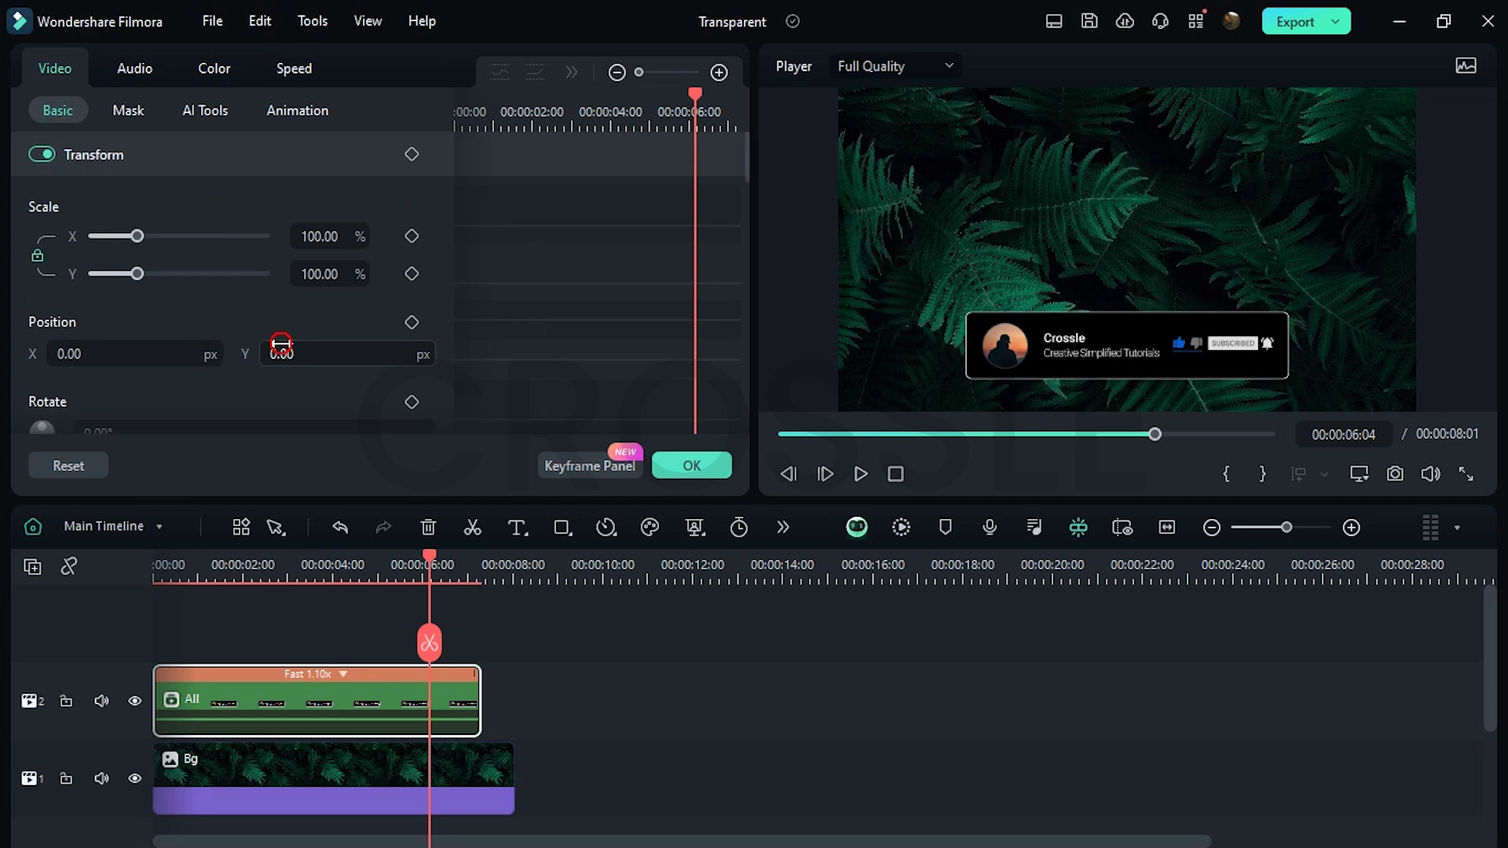
# - Scale the lower-third to 87% with Position Y 93, then render and play the preview
pyautogui.moveTo(280, 352); pyautogui.dragTo(246, 350)
pyautogui.moveTo(331, 273); pyautogui.dragTo(321, 274)
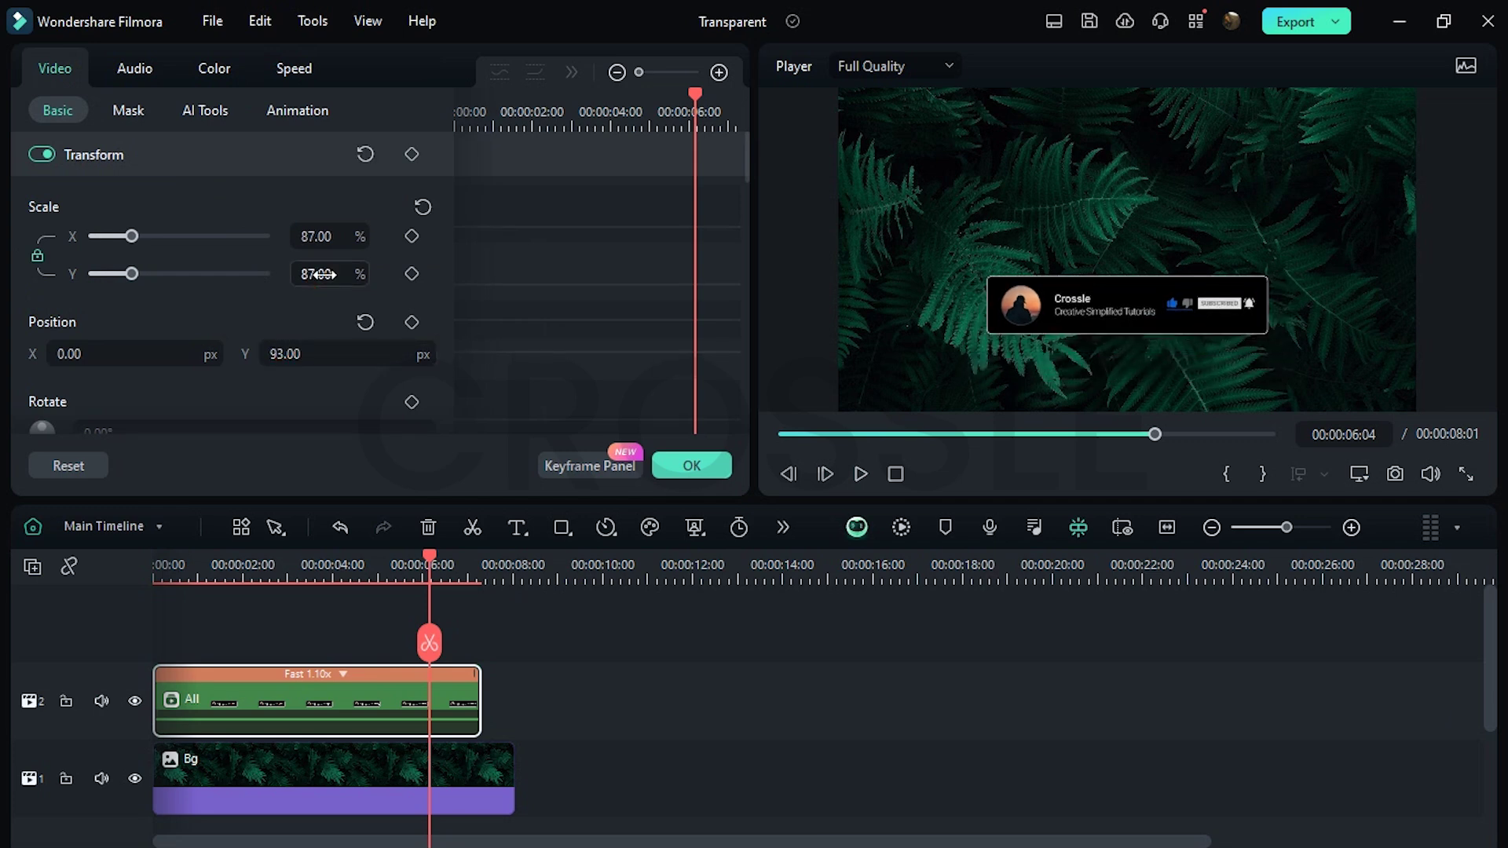
pyautogui.click(496, 766)
pyautogui.click(902, 527)
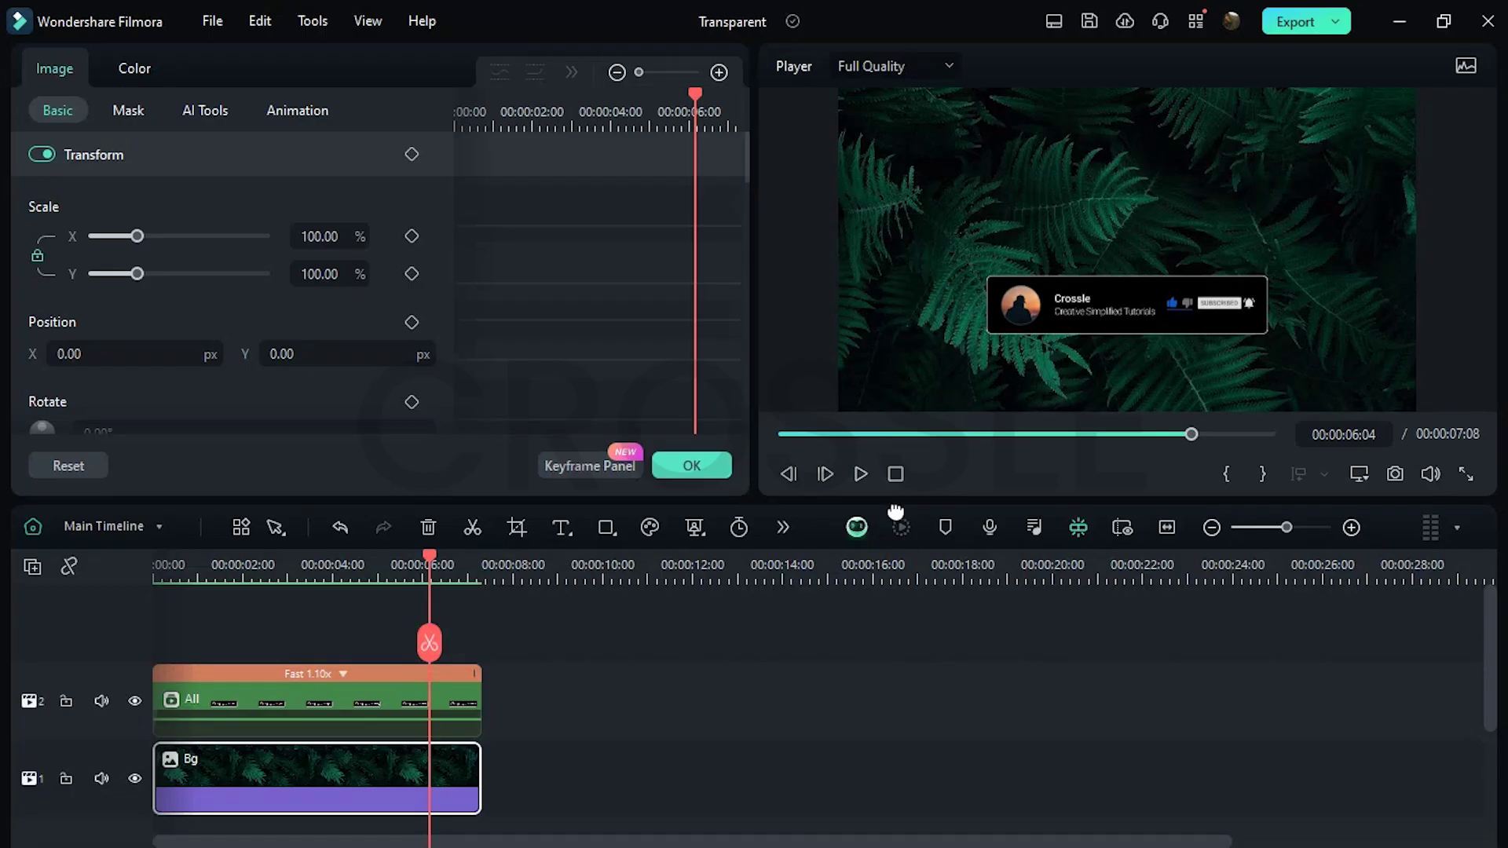
pyautogui.click(868, 475)
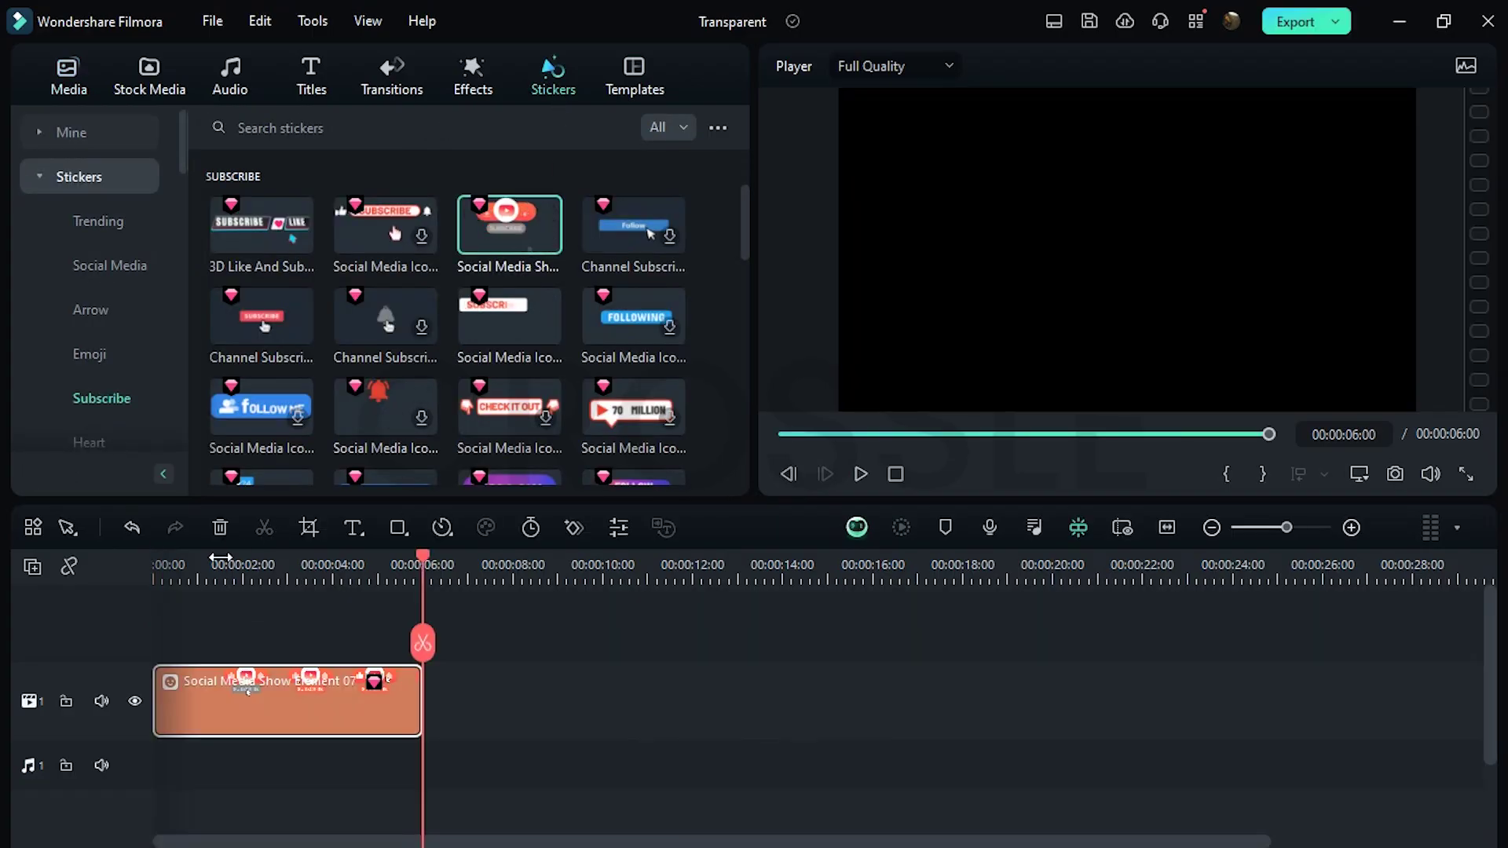
# - Play the sticker animation and move the sticker down and to the right
pyautogui.click(219, 563)
pyautogui.press('space')
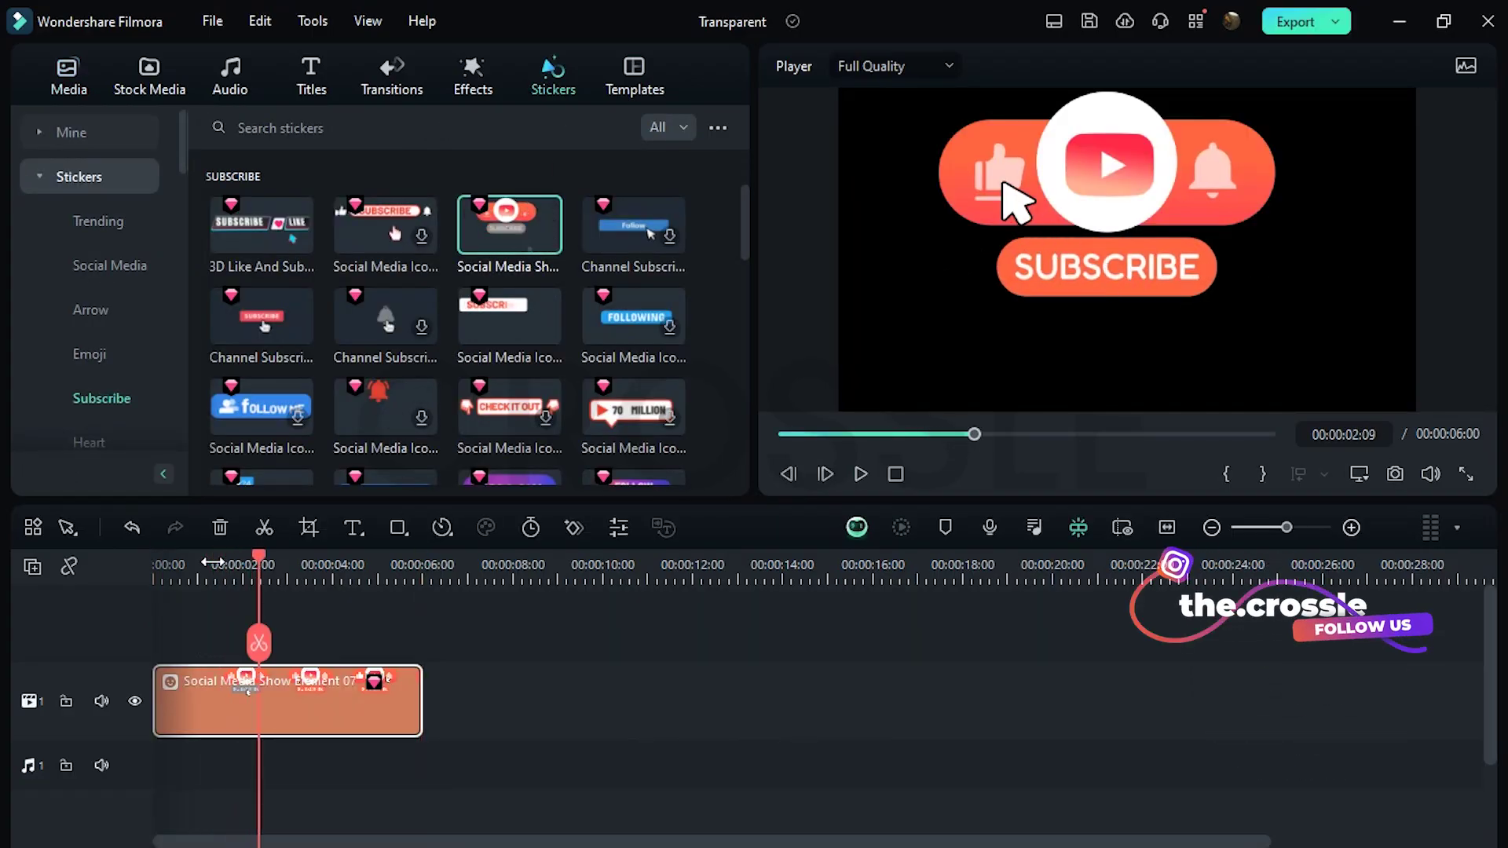
pyautogui.moveTo(1053, 225); pyautogui.dragTo(1083, 274)
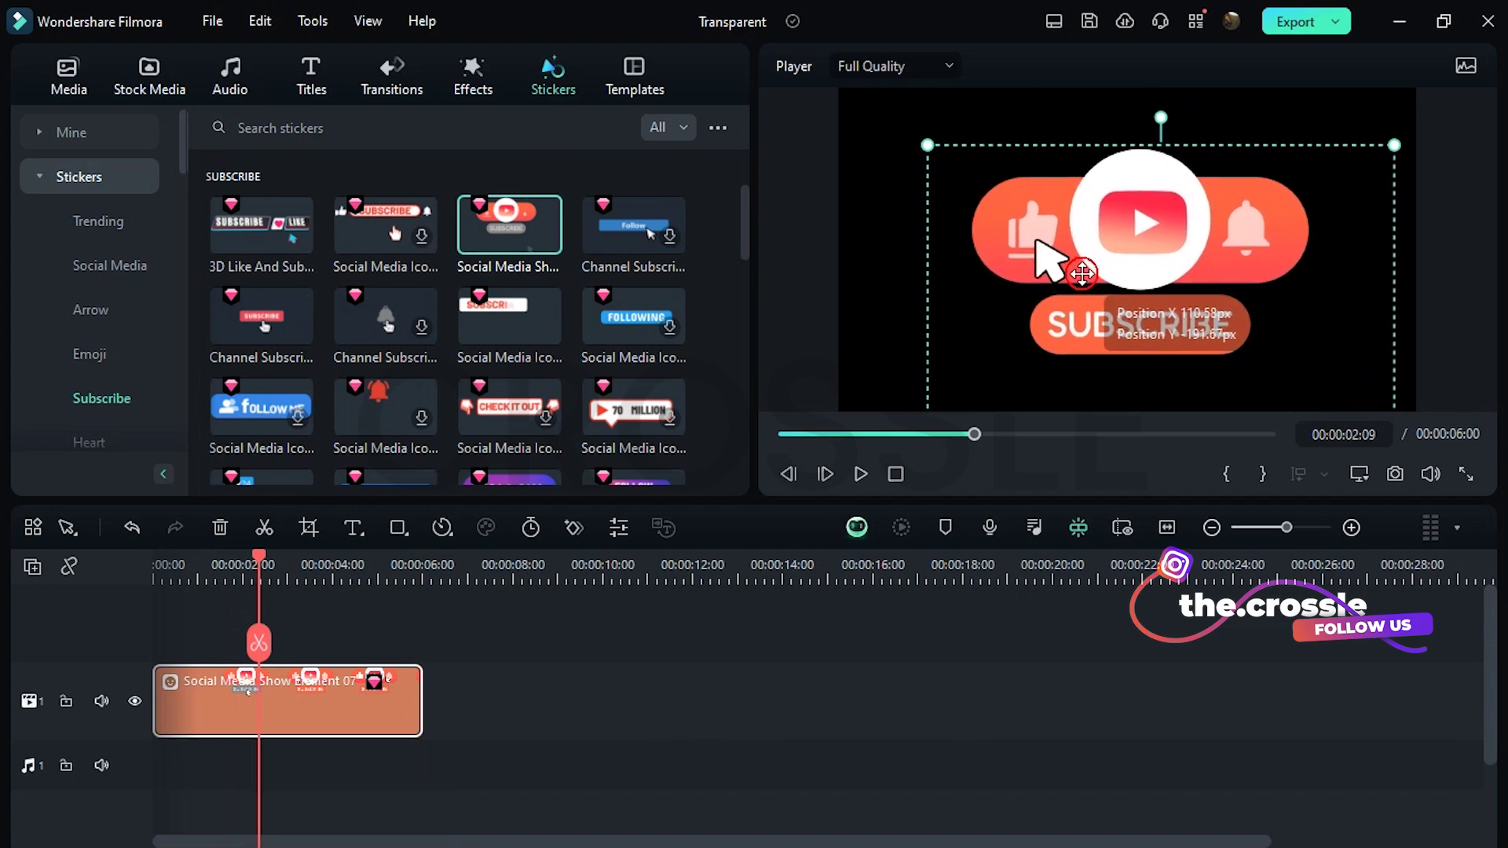
# - Set up a transparent PNG sequence export into a new Sequence 2 folder
pyautogui.click(1295, 22)
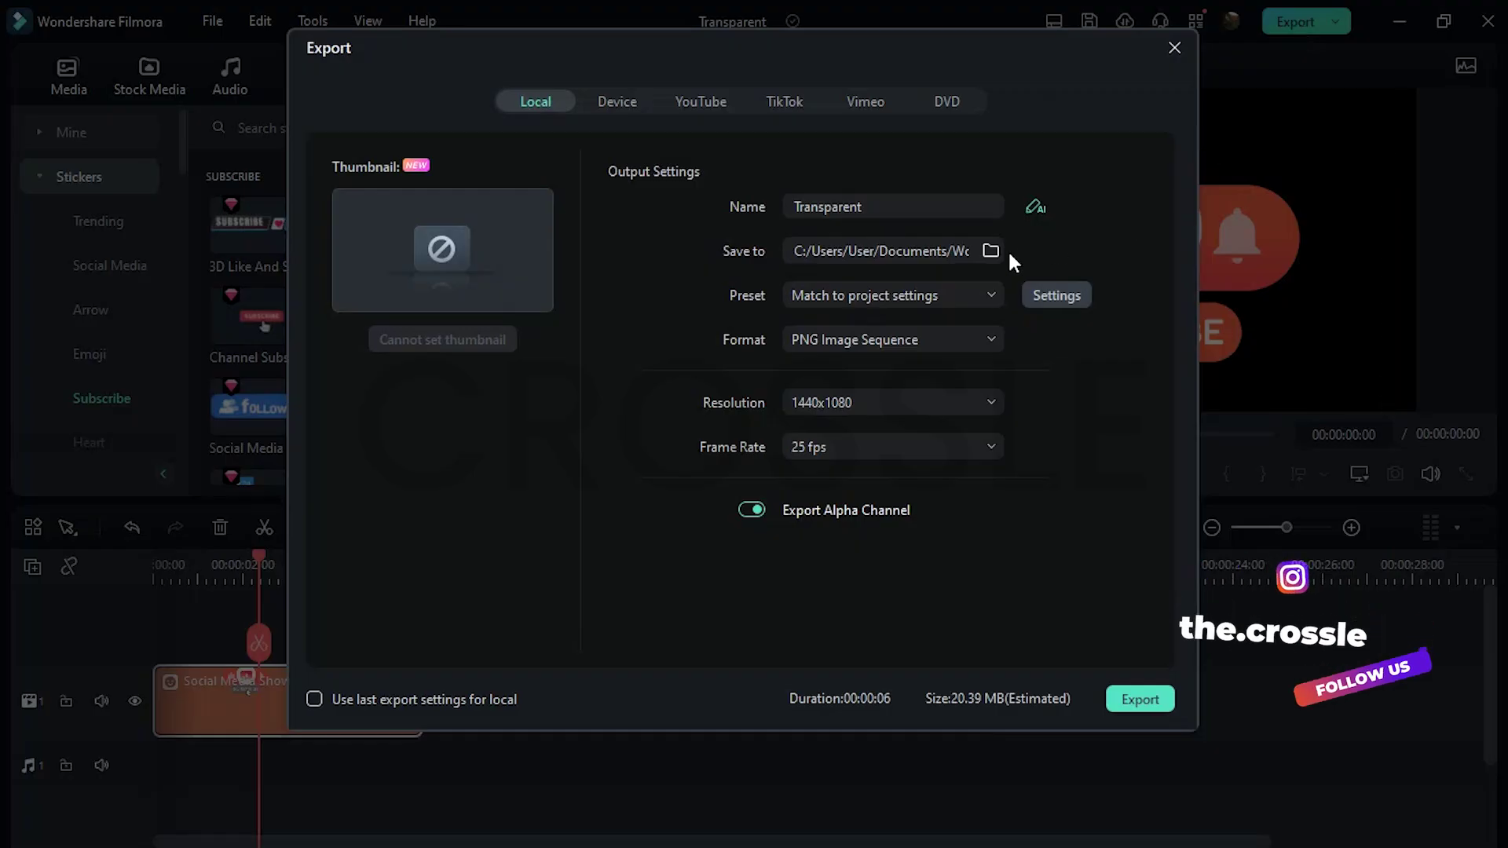
pyautogui.click(994, 252)
pyautogui.click(438, 109)
pyautogui.write('Sequence 2')
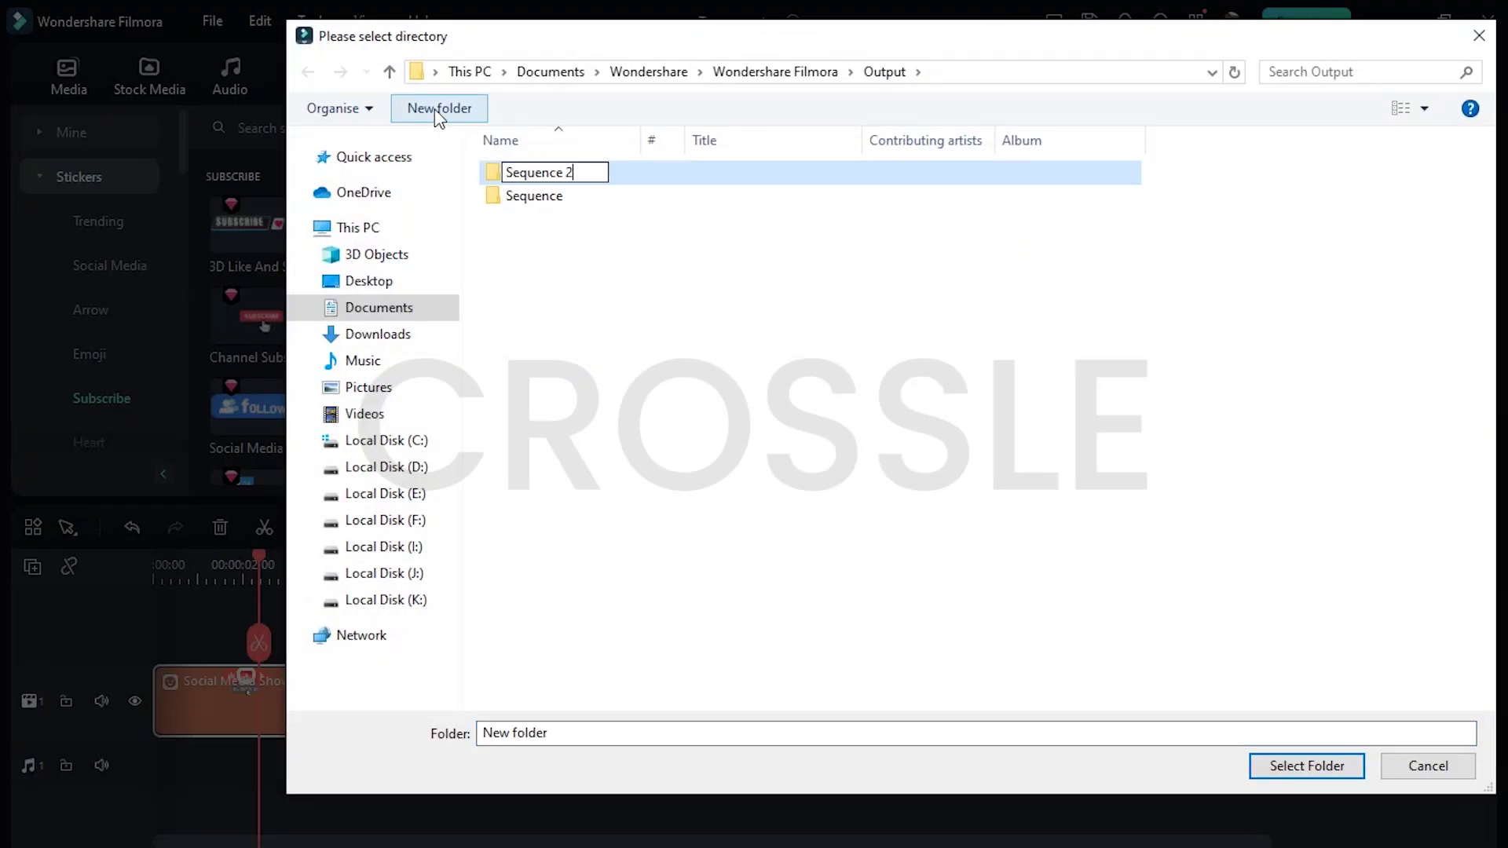
pyautogui.press('Return')
pyautogui.doubleClick(535, 173)
pyautogui.click(1306, 767)
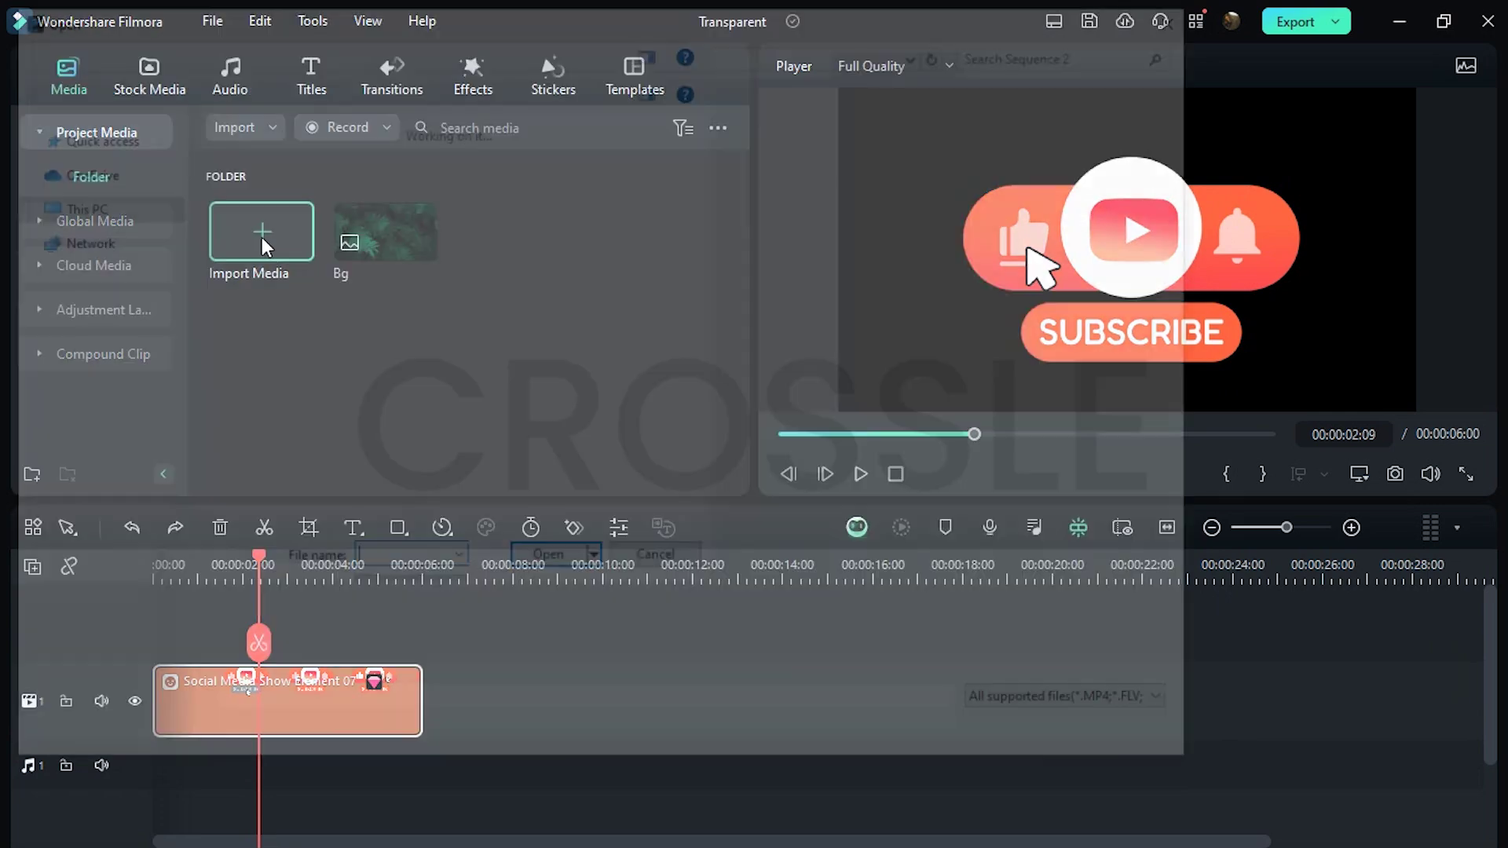
# - Import the exported sticker frames onto the timeline, replacing the original sticker clip
pyautogui.click(265, 236)
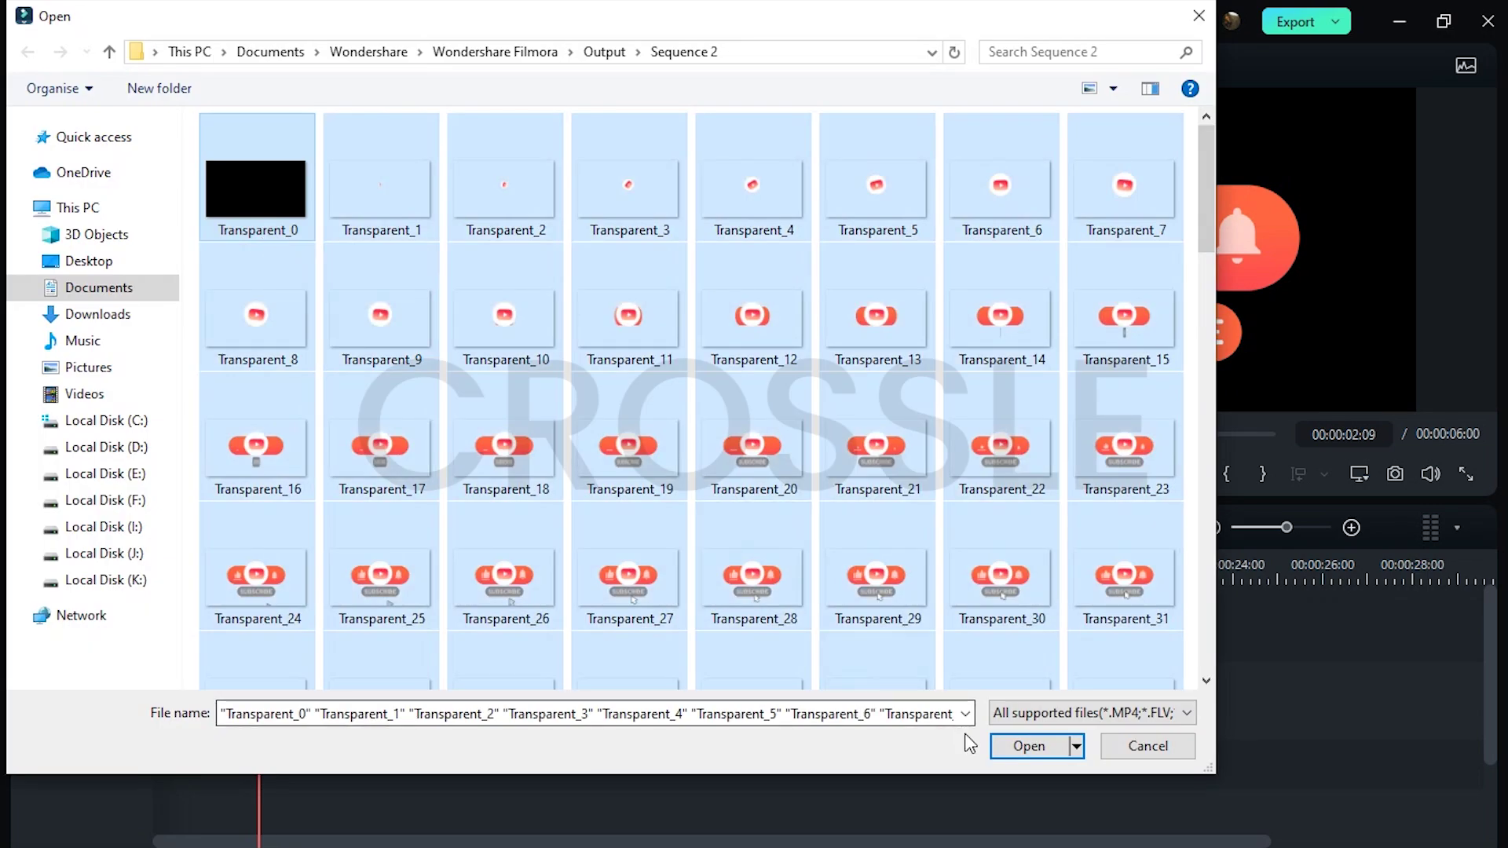
pyautogui.click(1011, 746)
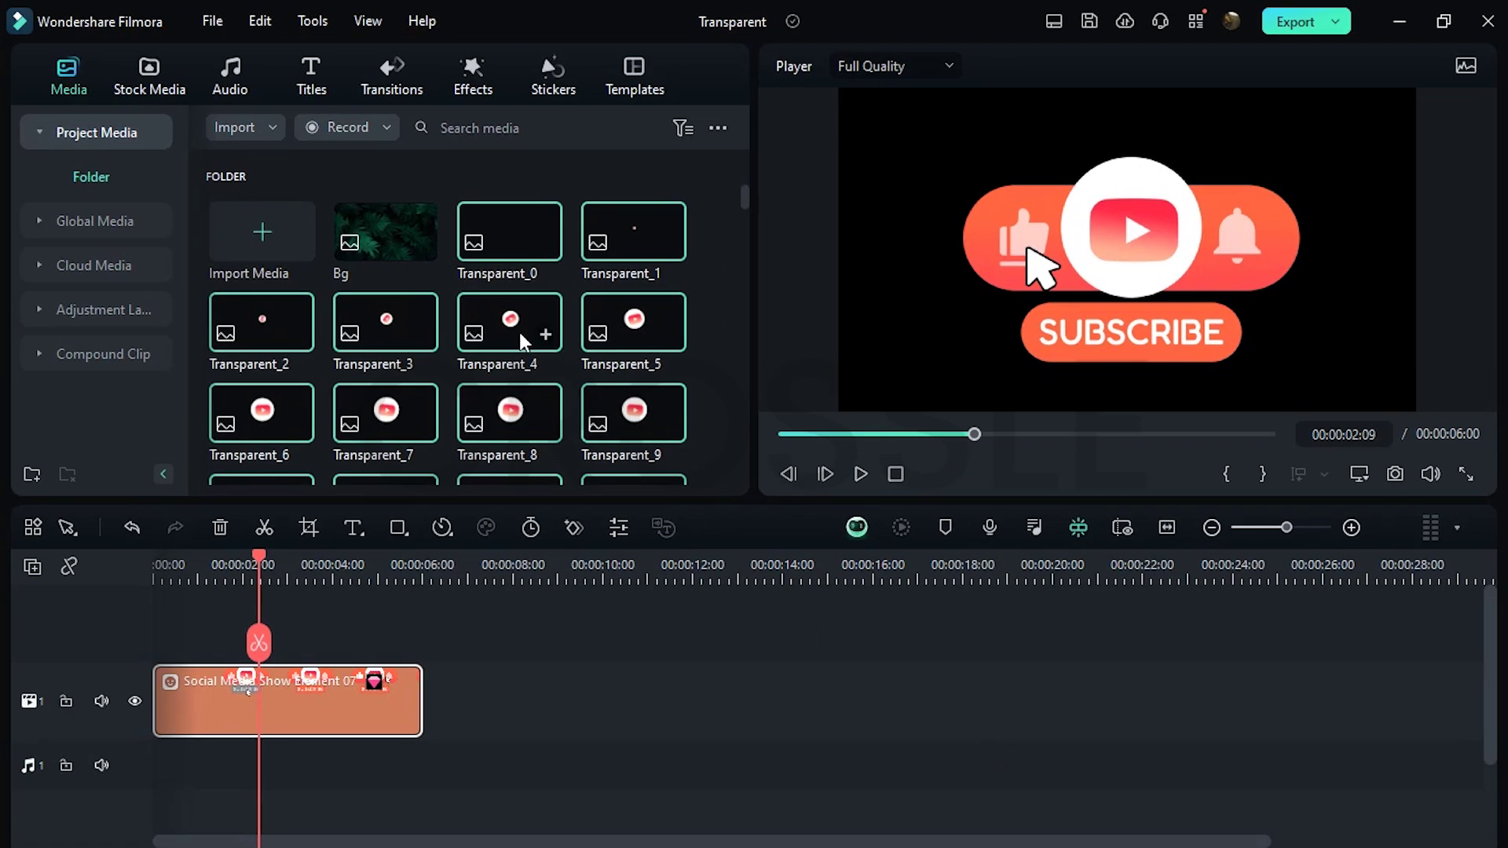
pyautogui.moveTo(521, 340); pyautogui.dragTo(165, 636)
pyautogui.press('Delete')
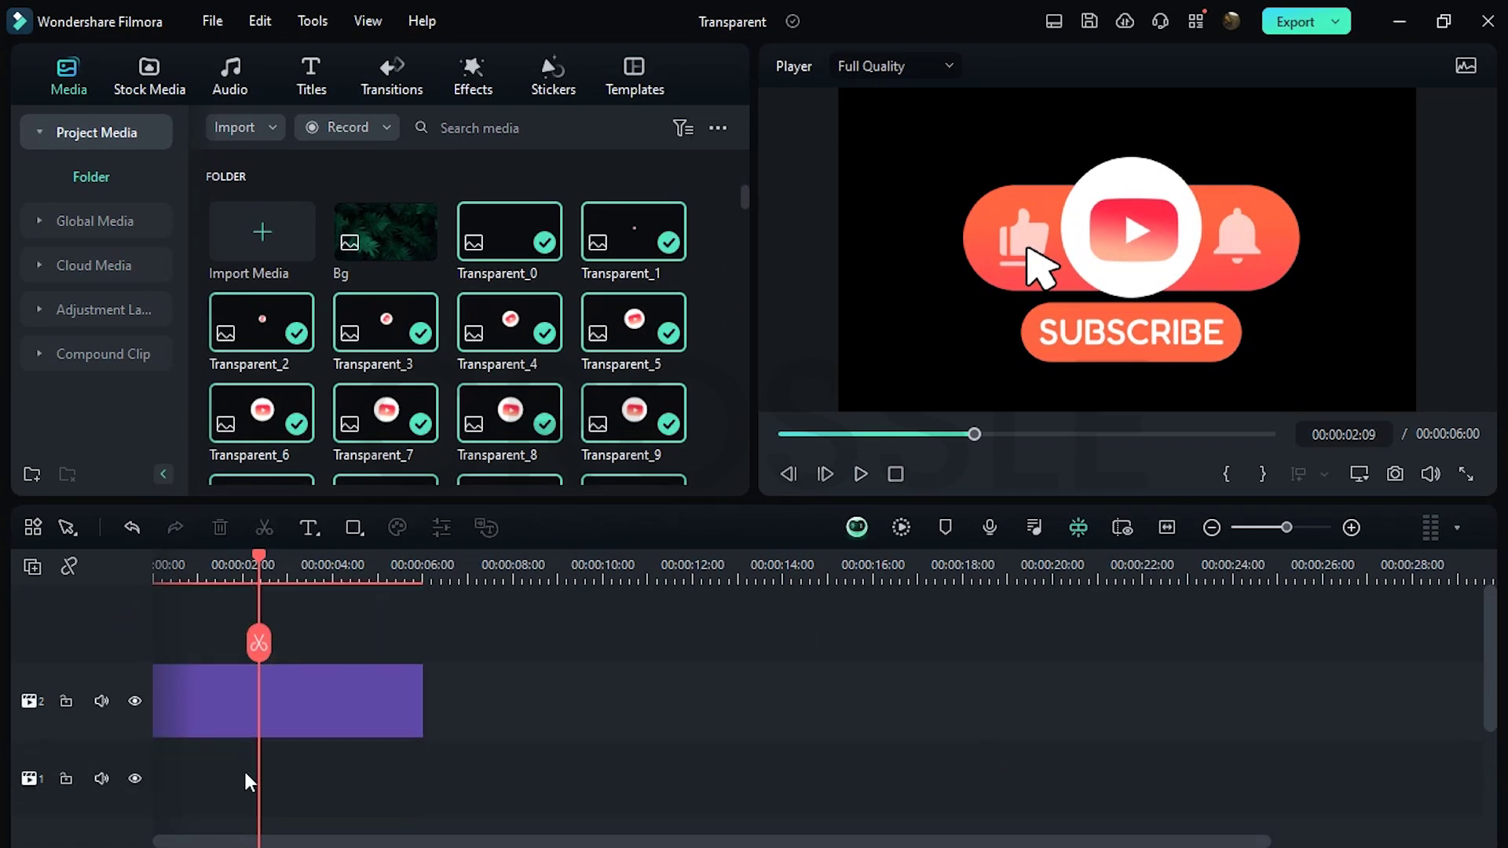
# - Group the frames into an All compound clip and place the fern Bg beneath it
pyautogui.click(295, 701)
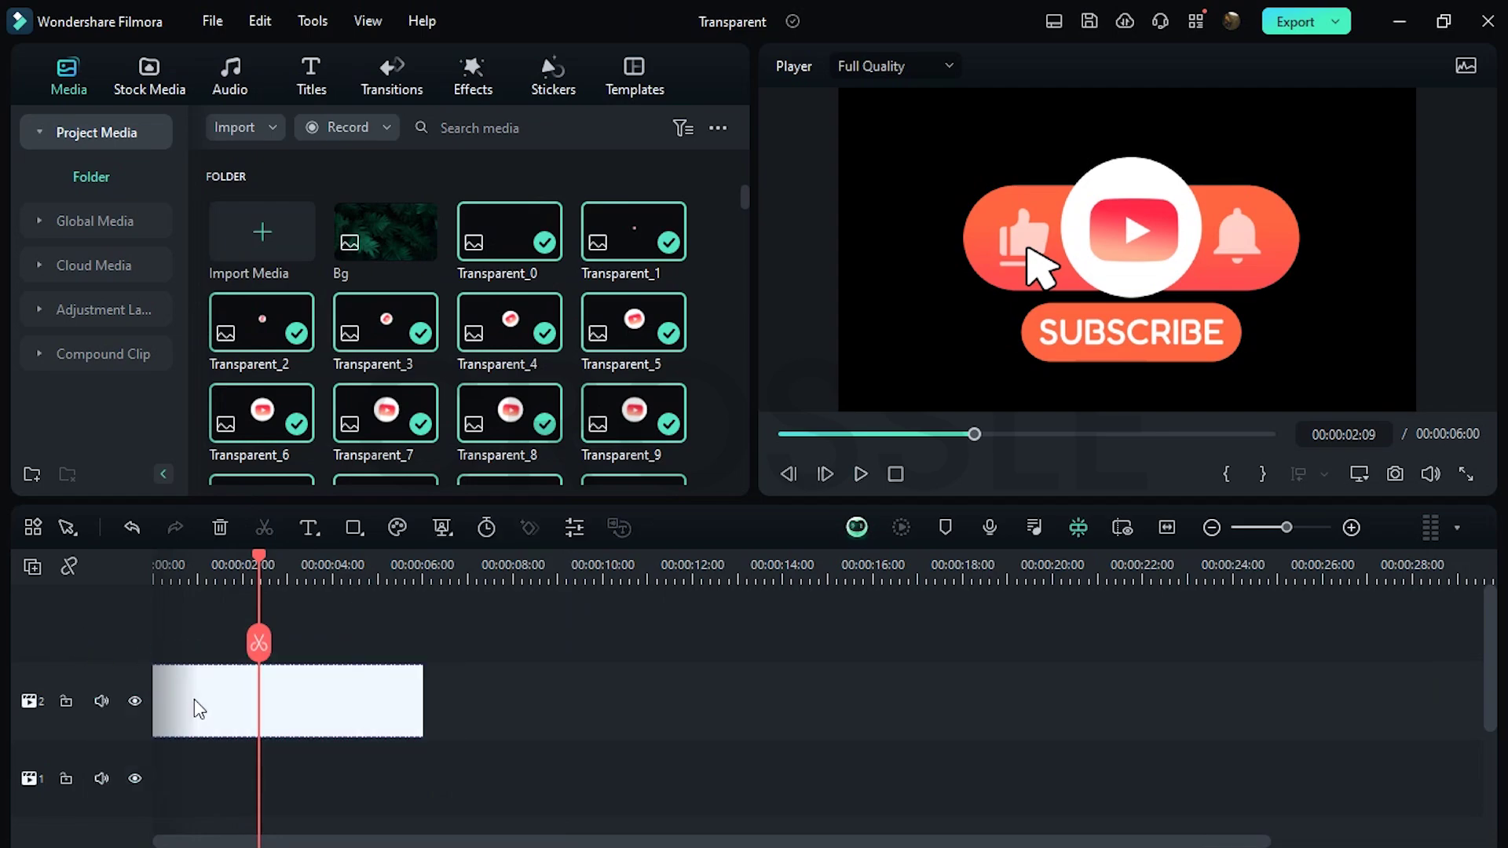
pyautogui.hotkey('alt', 'g')
pyautogui.press('Return')
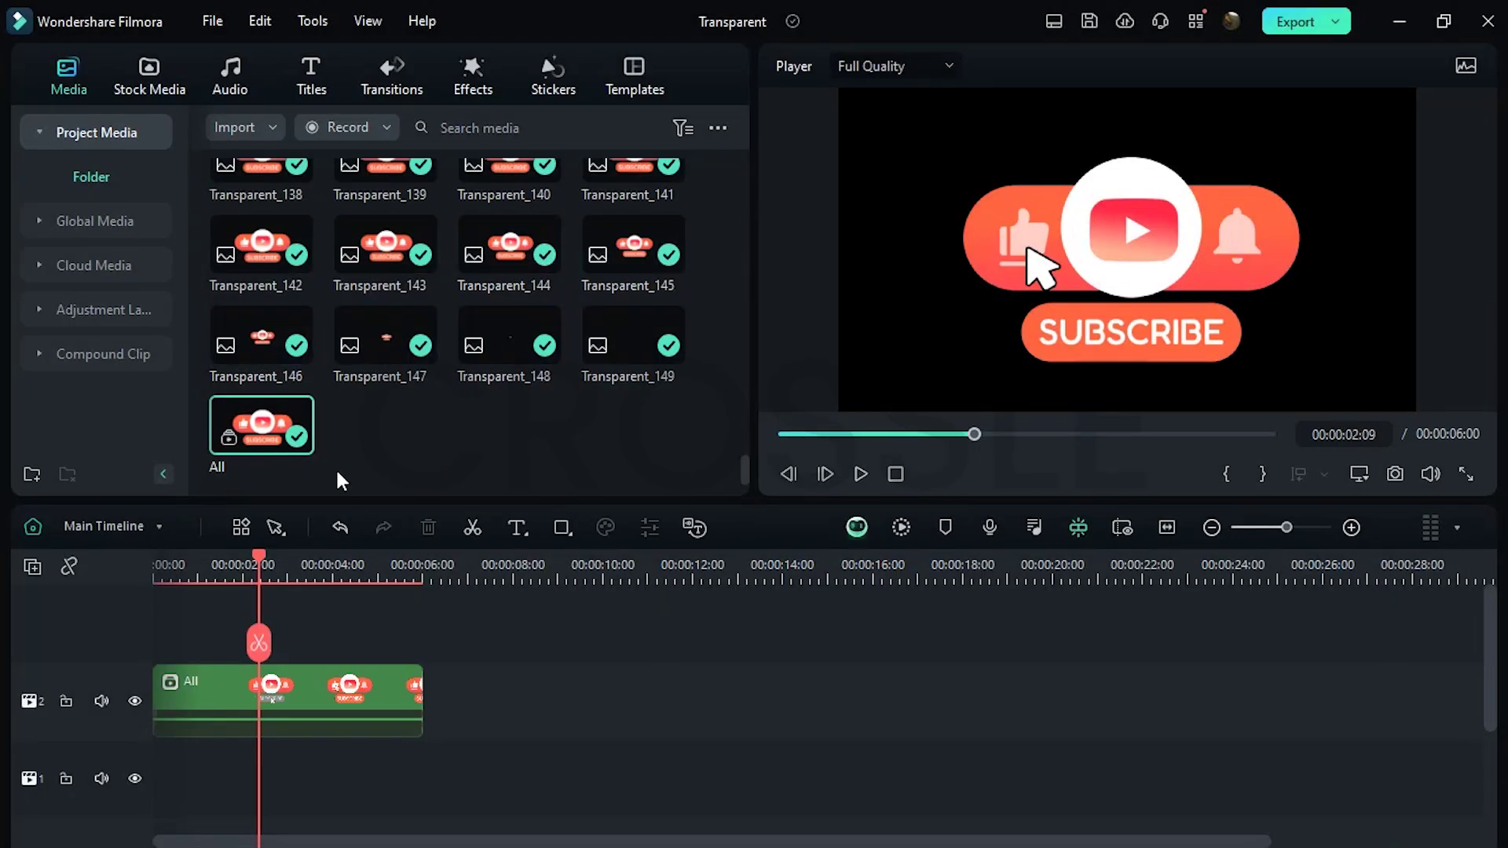
pyautogui.scroll(5, 336, 469)
pyautogui.moveTo(322, 713); pyautogui.dragTo(354, 798)
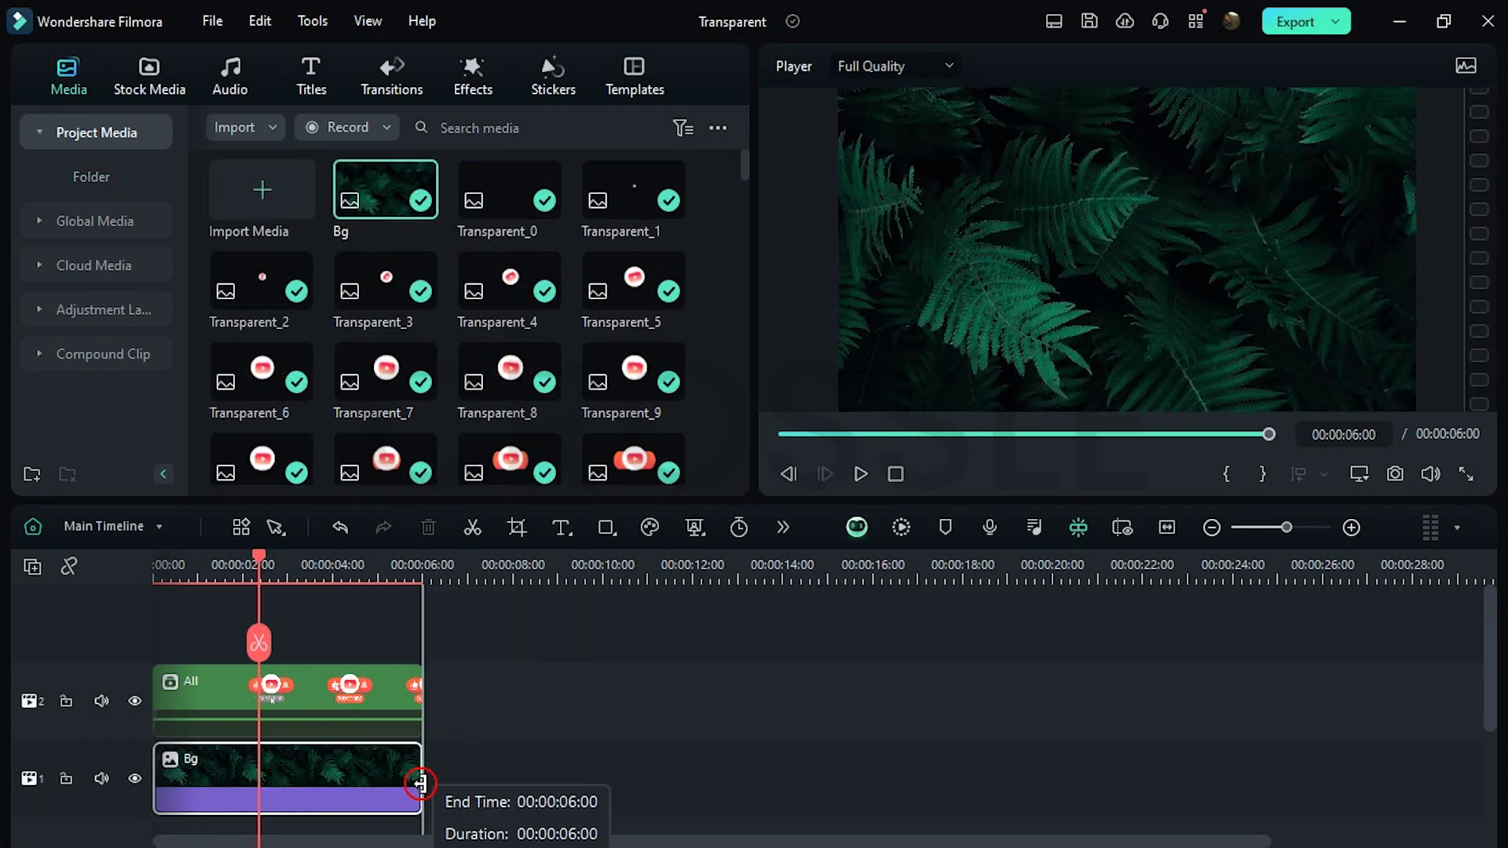